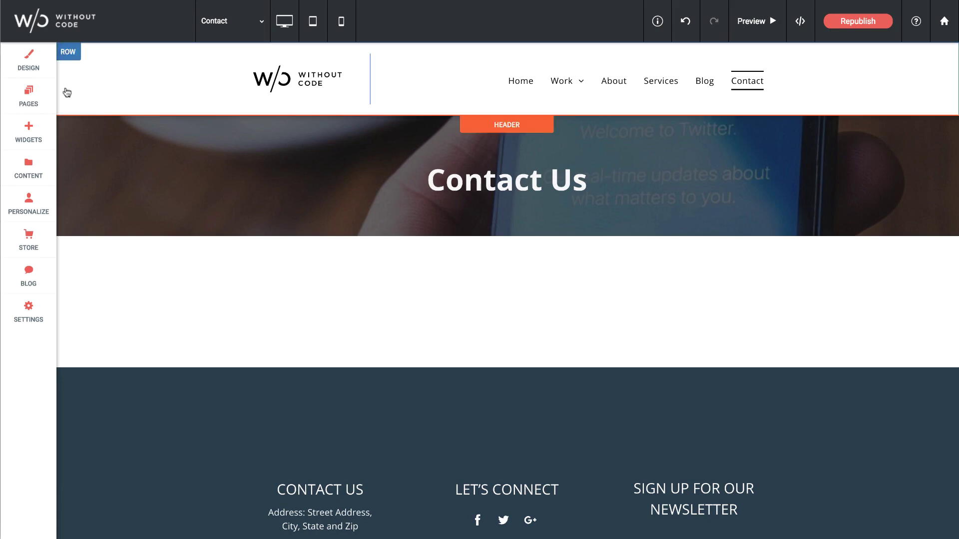
Add a Contact Form widget to the blank section below the Contact Us banner
click(34, 136)
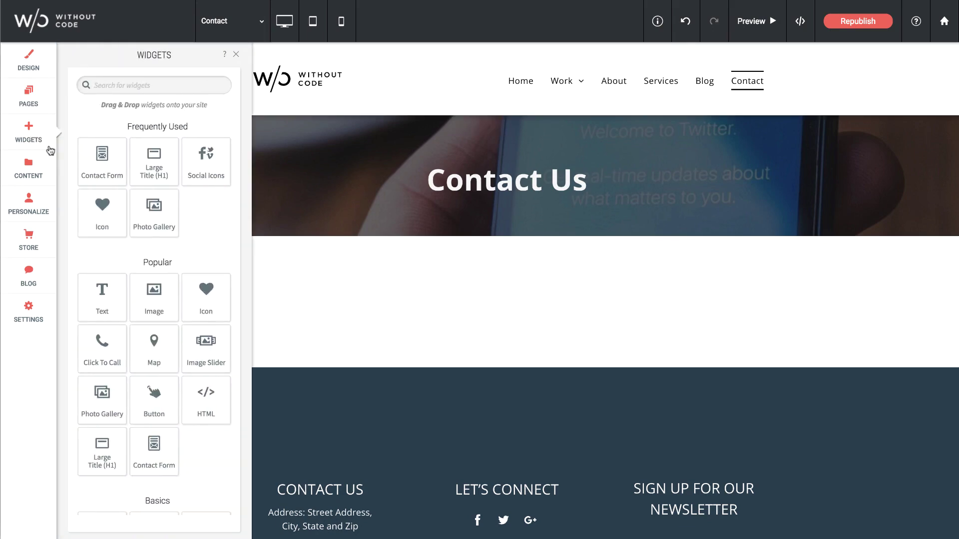
drag(97, 159, 503, 282)
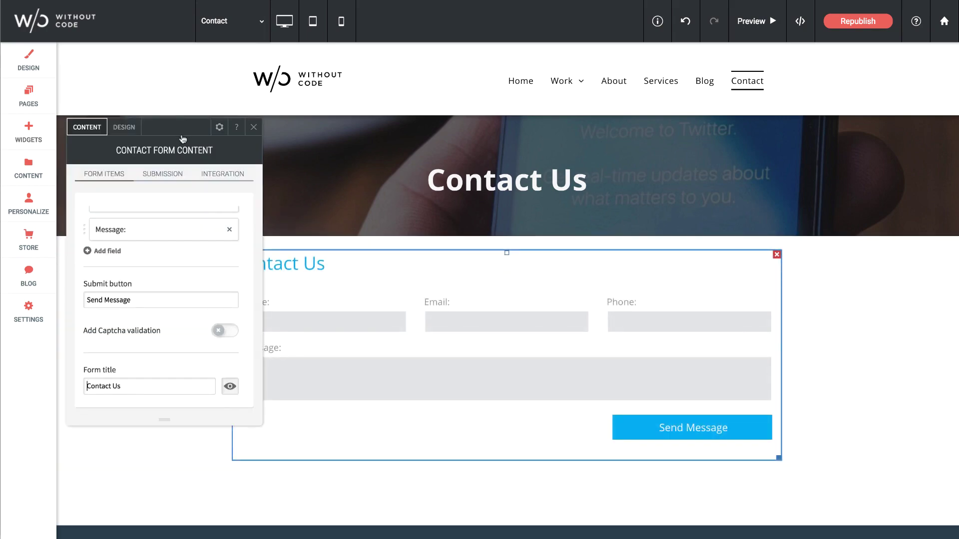
drag(183, 139, 128, 65)
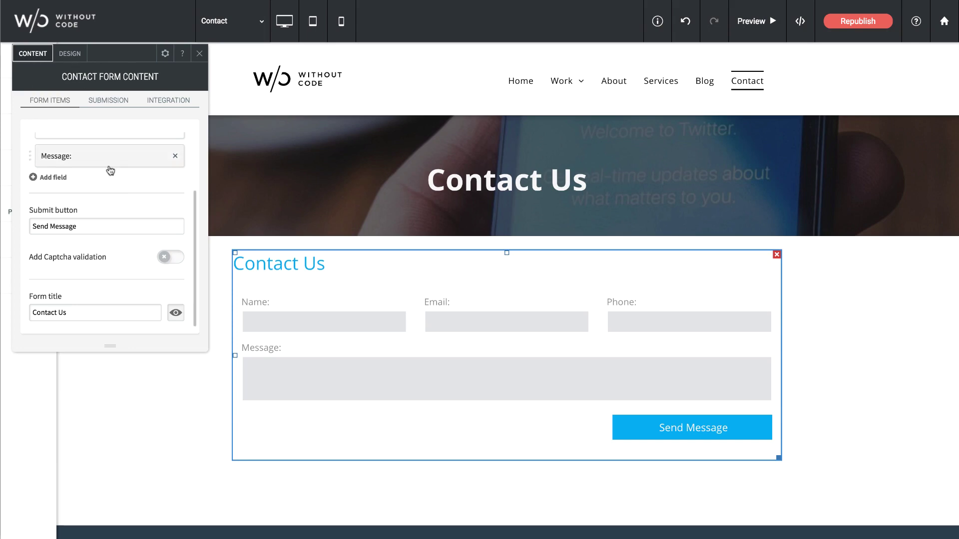
Review the Name field's settings in the contact form, including its label, field type choices, placeholder, required option and field size
scroll(110, 171, up, 3)
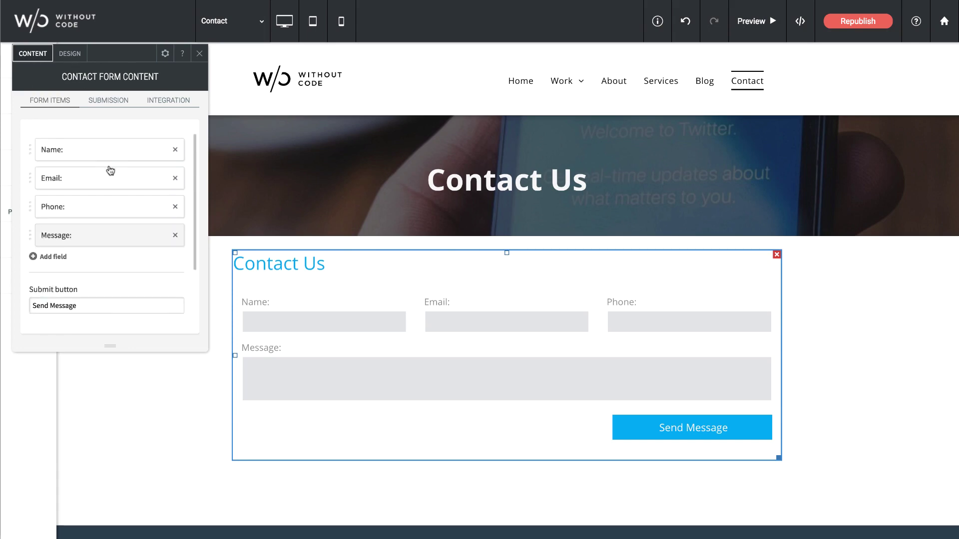
click(61, 157)
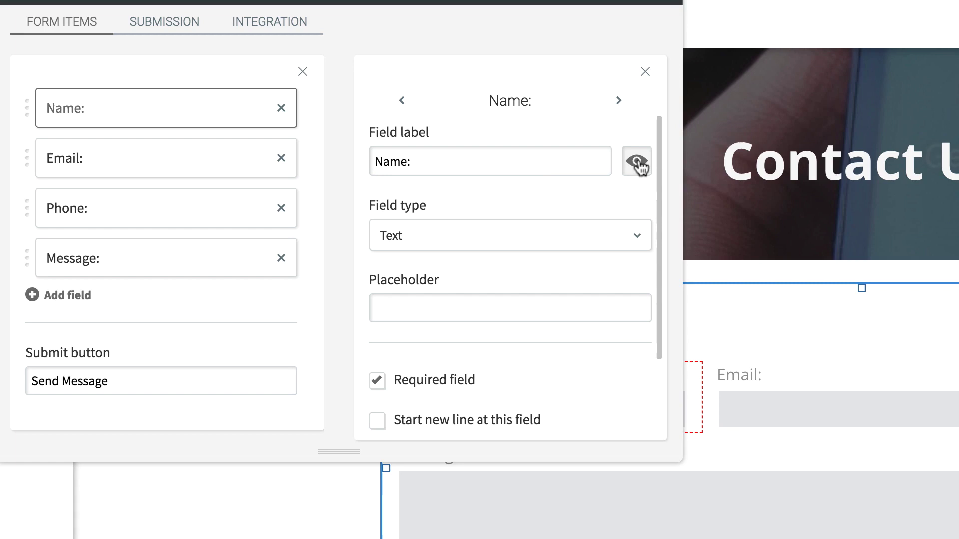
scroll(430, 203, down, 3)
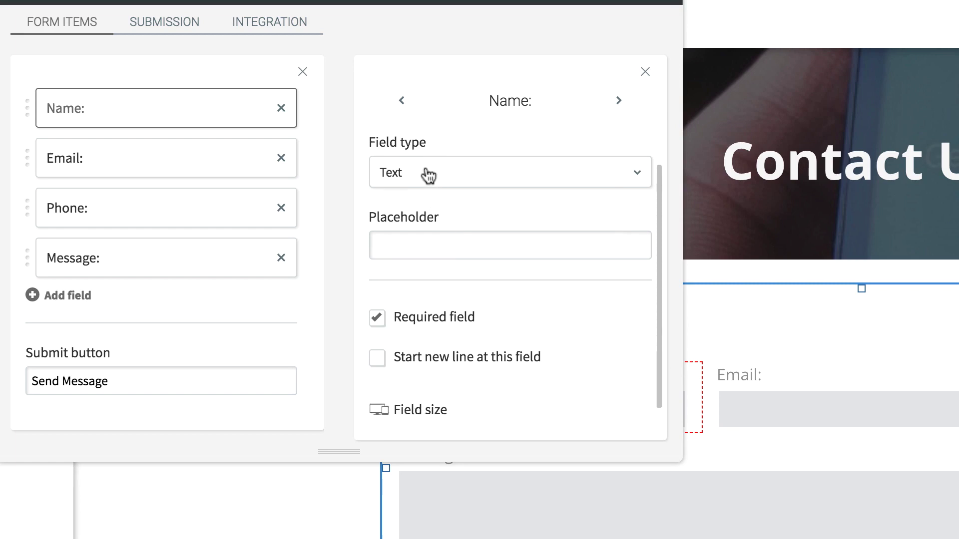
click(426, 174)
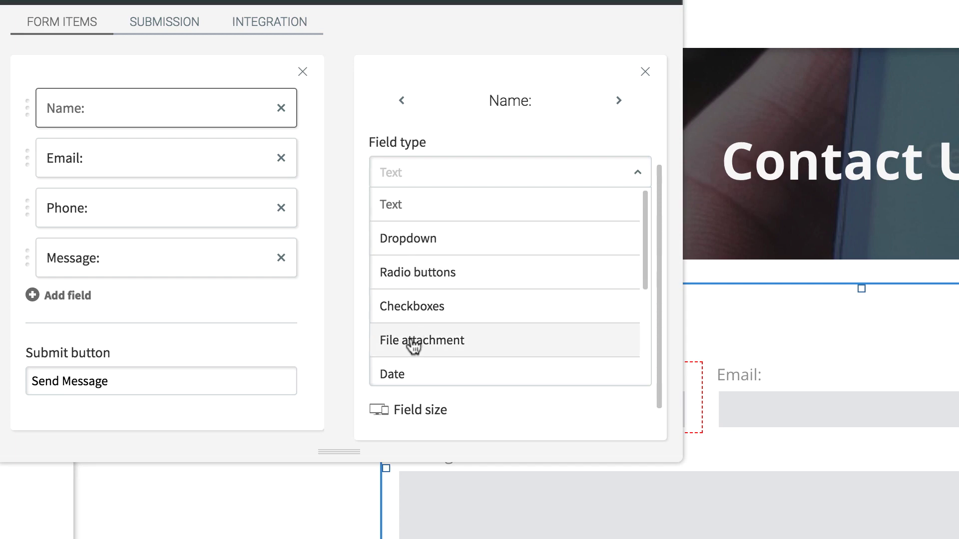
click(432, 50)
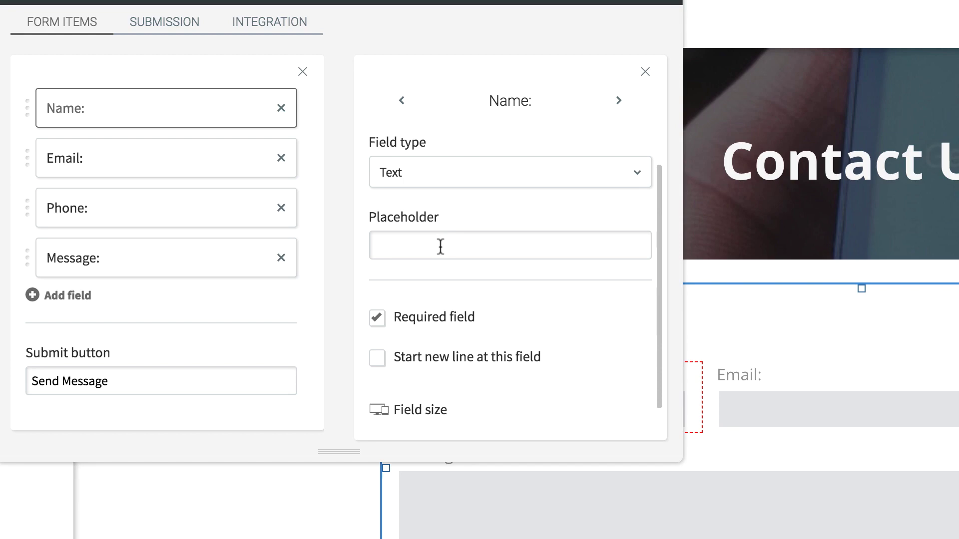
scroll(419, 346, down, 1)
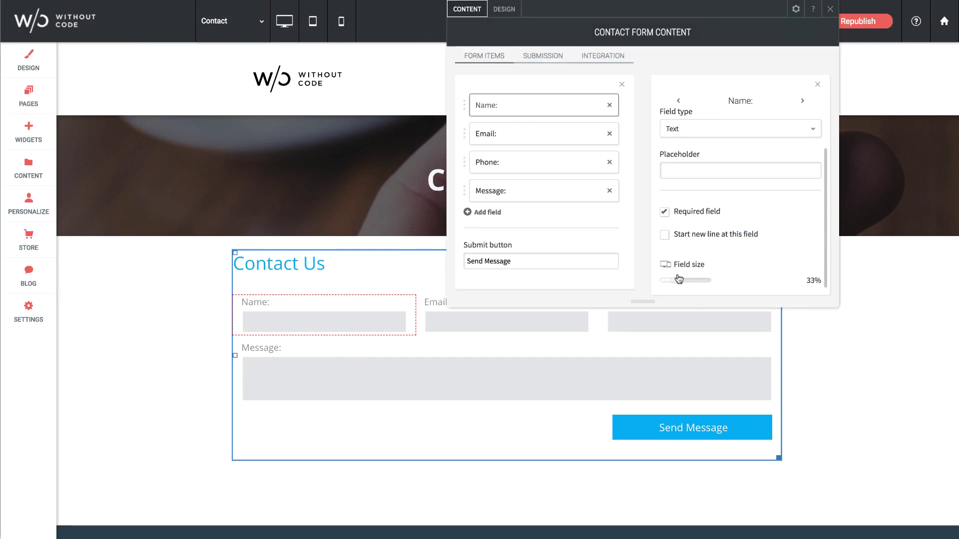
mouse_move(678, 284)
mouse_down()
mouse_move(710, 280)
mouse_move(676, 284)
mouse_up()
Relabel the form's Phone field as "Job Title:" and change its field type to Dropdown
drag(643, 15, 236, 36)
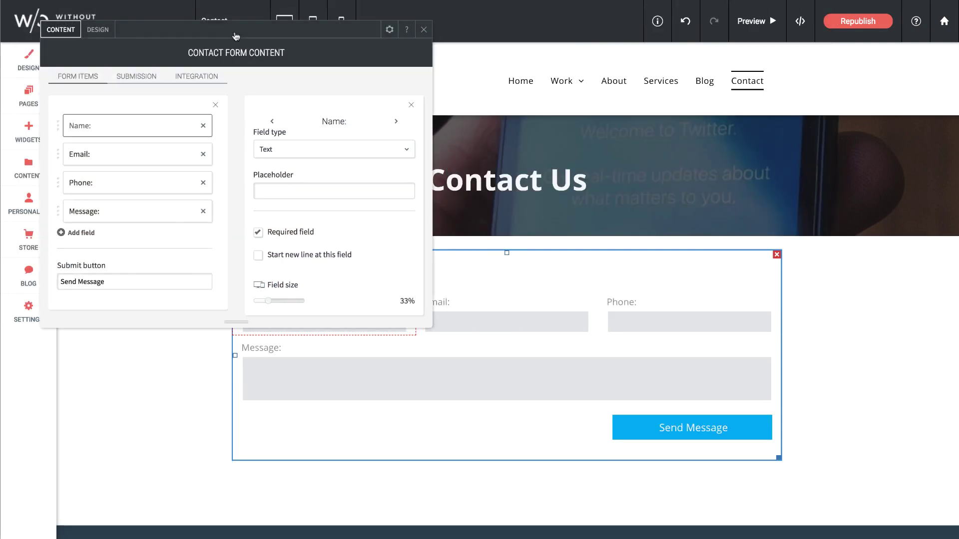
click(114, 188)
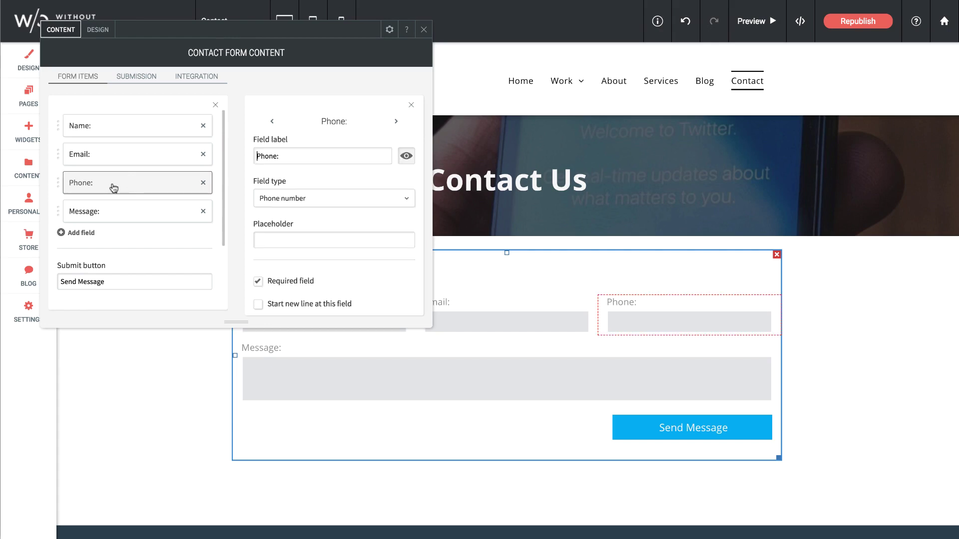
drag(282, 160, 235, 160)
text(Job Title)
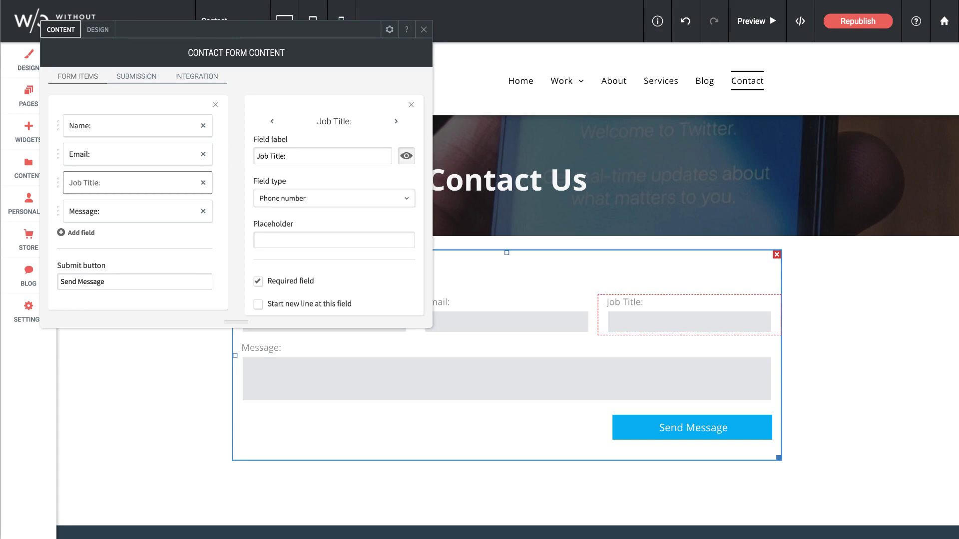
click(273, 198)
click(273, 242)
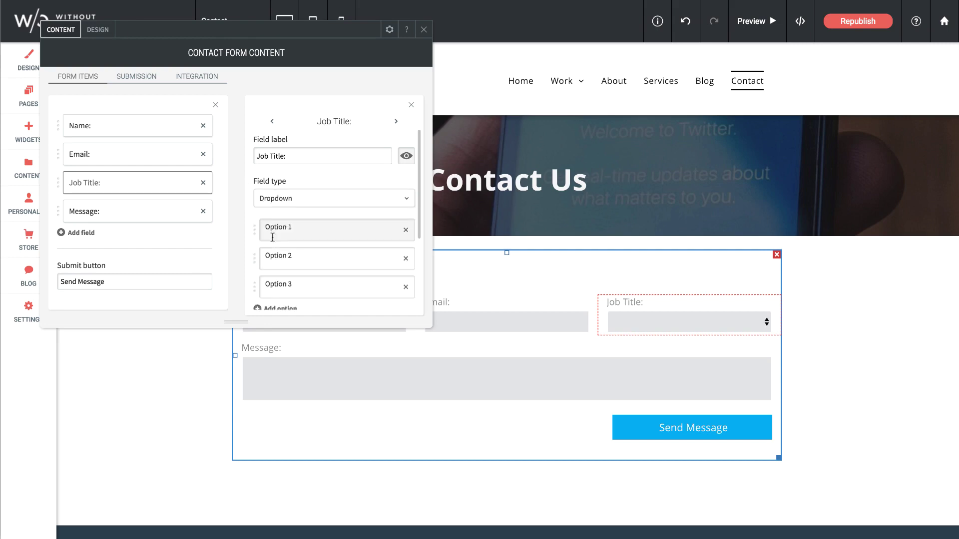
Replace the Job Title field's three dropdown options with Designer, Developer and Illustrator, and close the field's settings
click(276, 230)
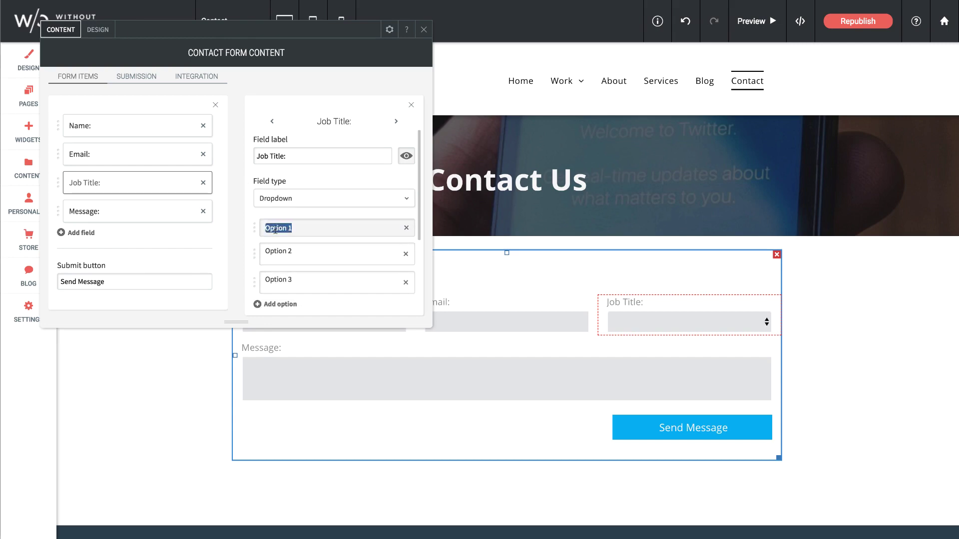
text(Designer)
click(288, 256)
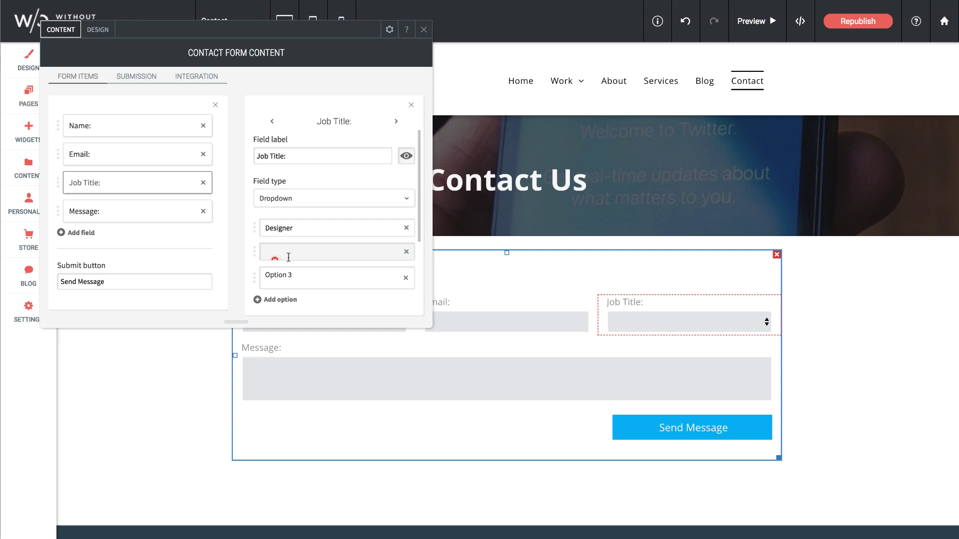
triple_click(288, 256)
text(Dve)
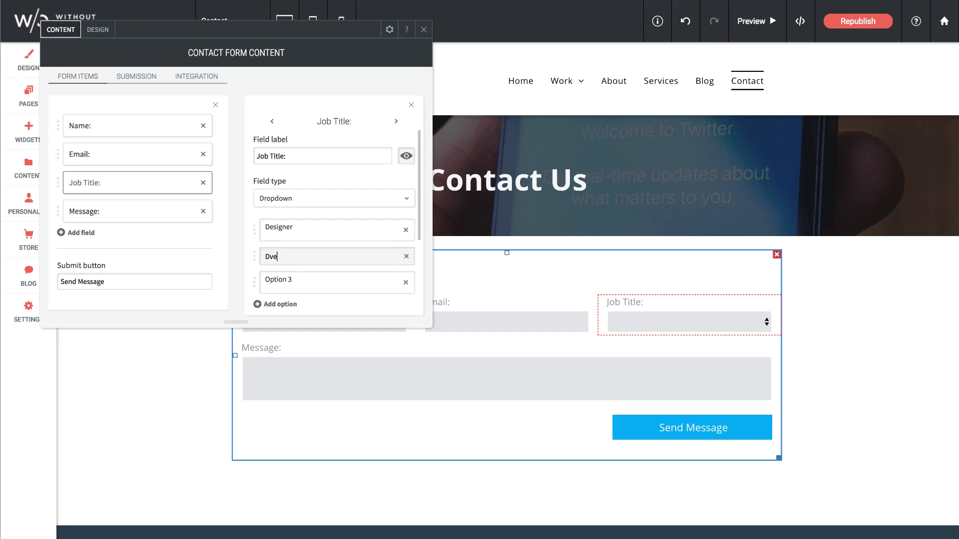
text(veloper)
click(276, 283)
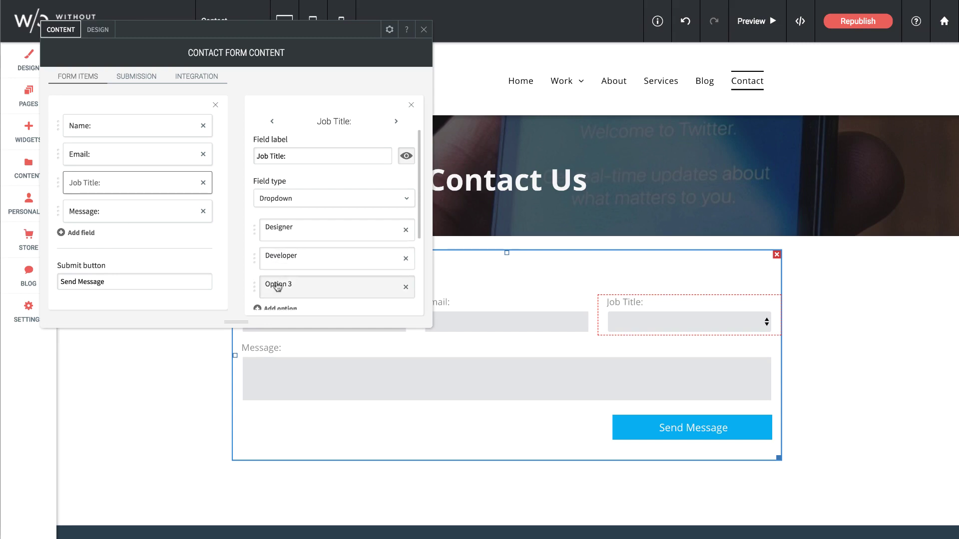
triple_click(276, 283)
text(Illus)
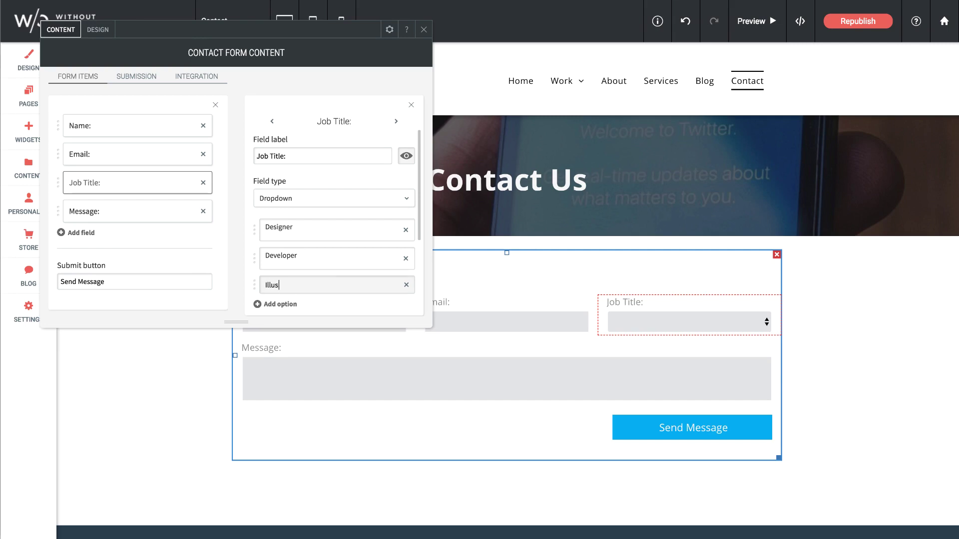
text(trator)
click(284, 272)
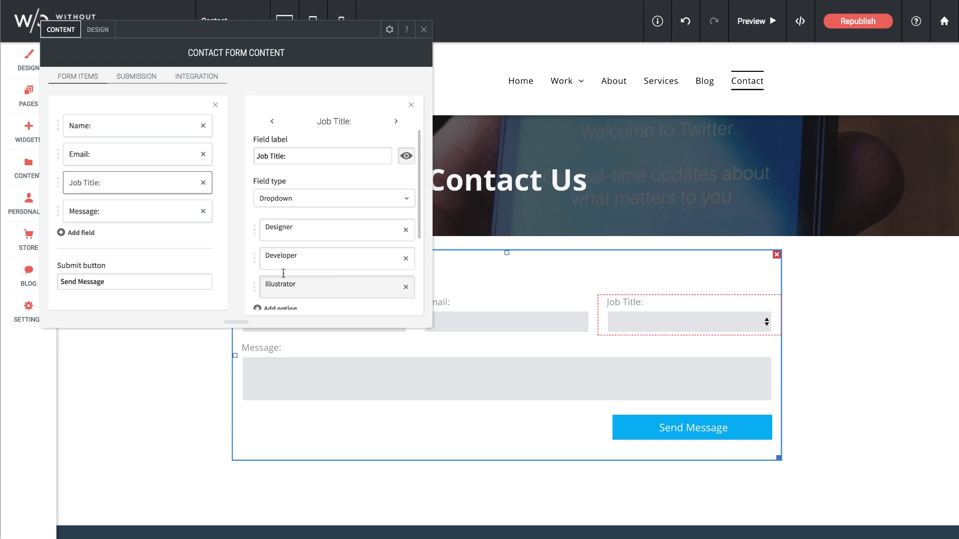
click(410, 101)
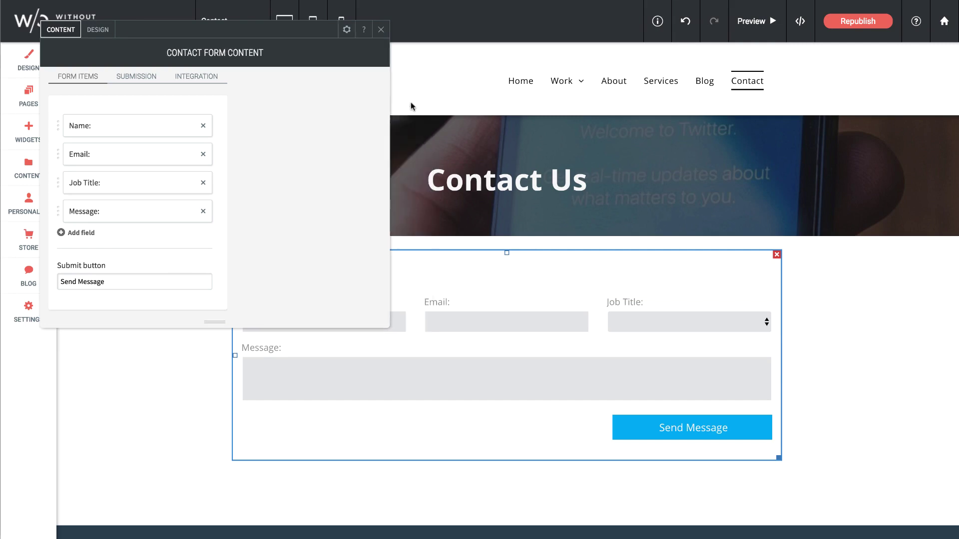
Try Captcha validation on the contact form, leaving it switched off, and hide the form title
scroll(168, 175, down, 3)
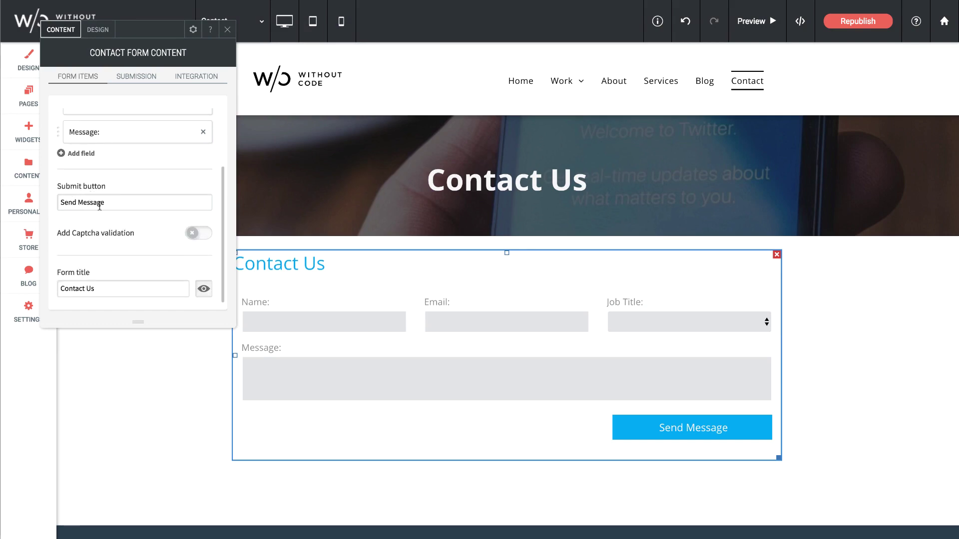
click(194, 234)
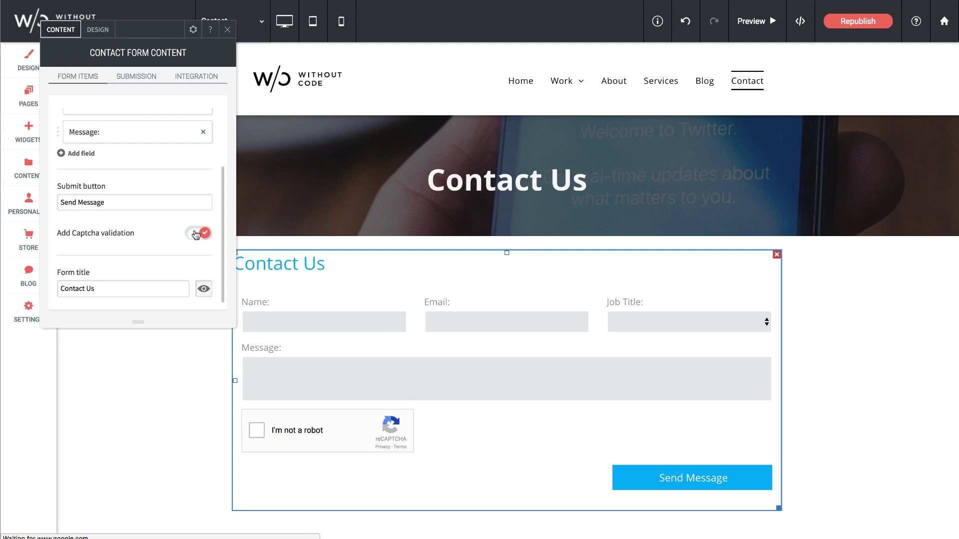
click(196, 233)
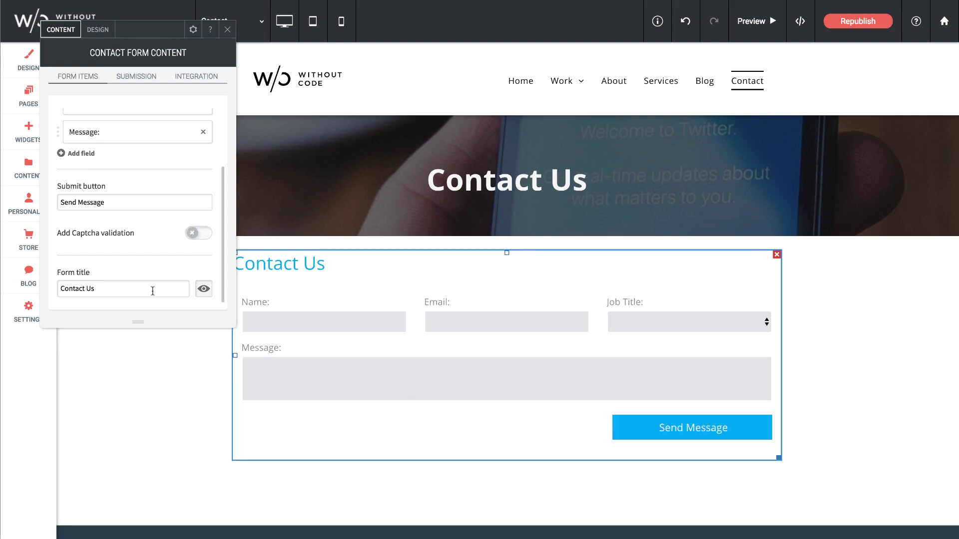
click(203, 289)
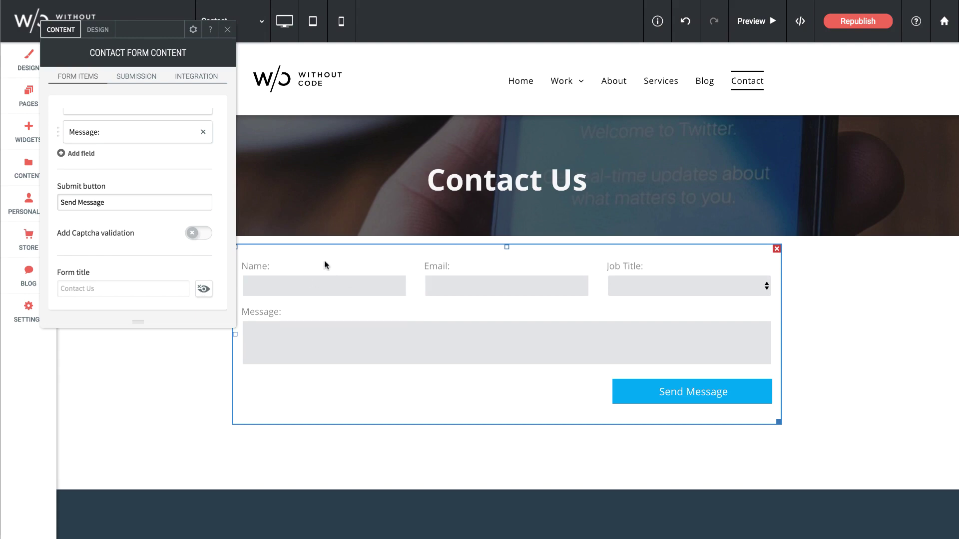
Review the form's submission recipients, submission actions and tracking settings, trying the page redirect option on and off
click(134, 76)
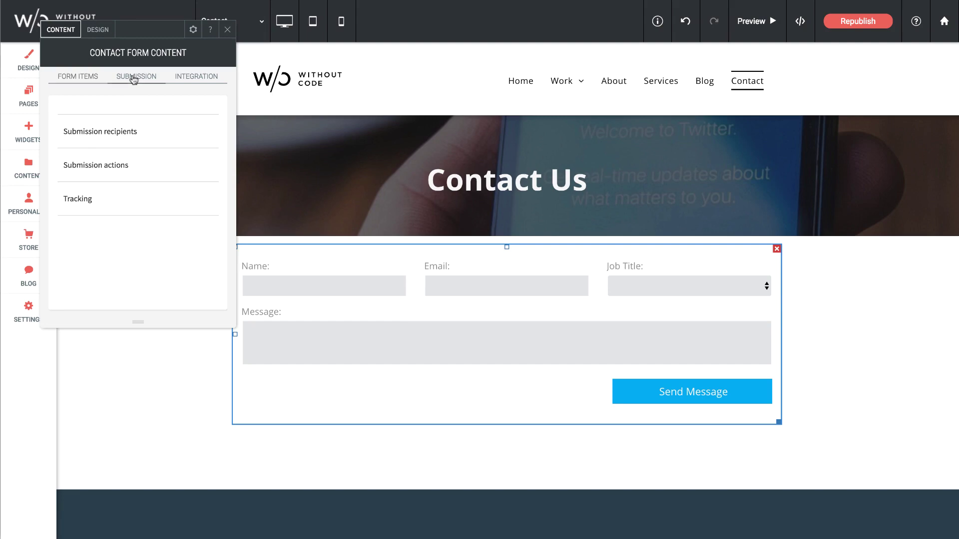
click(106, 134)
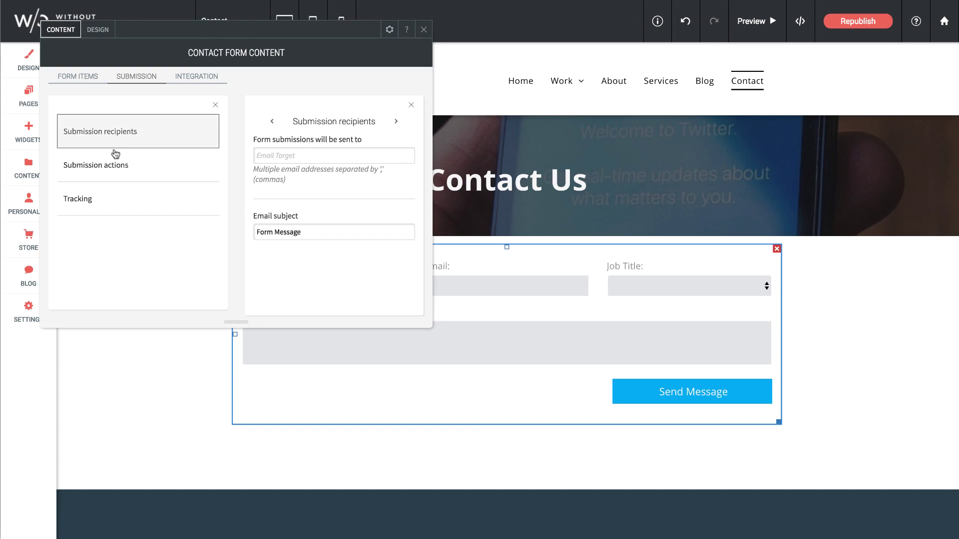
click(110, 166)
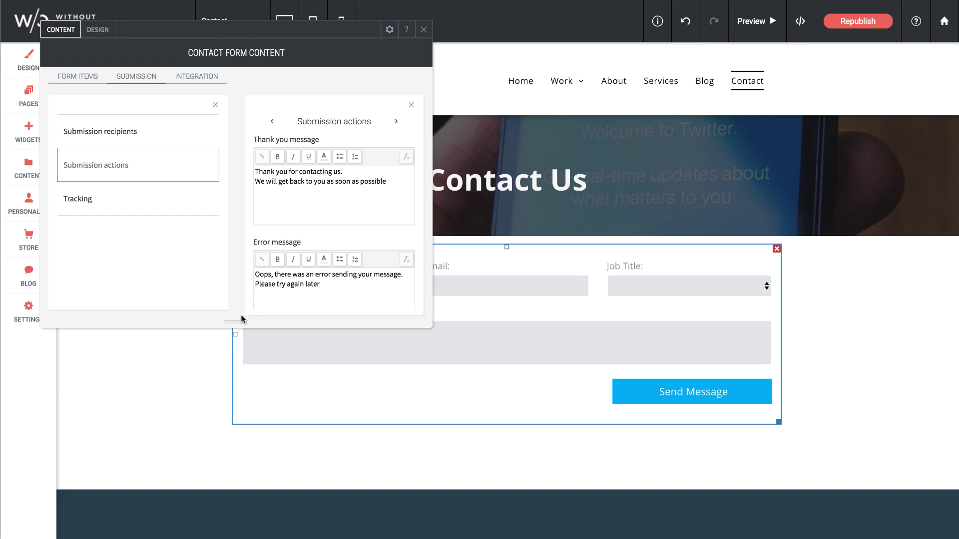
drag(238, 321, 239, 361)
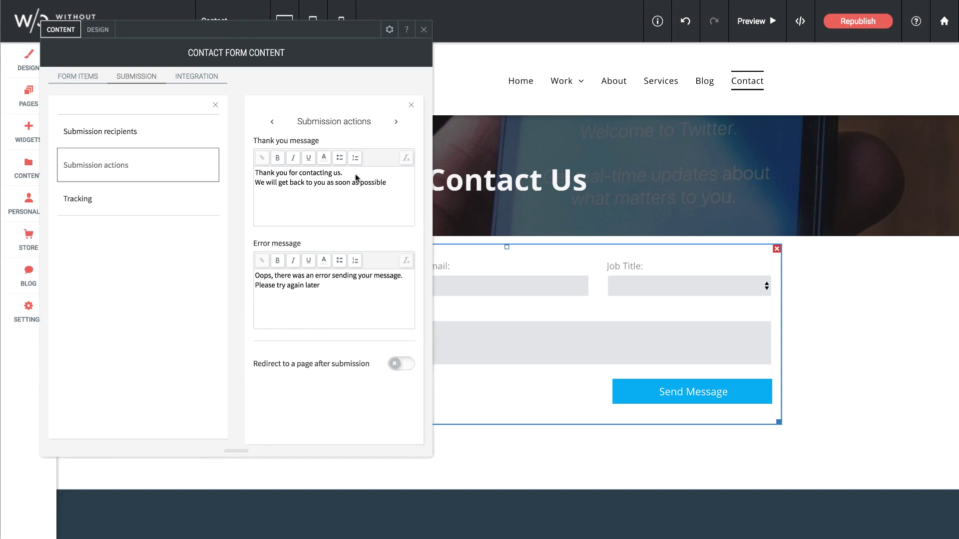
click(406, 369)
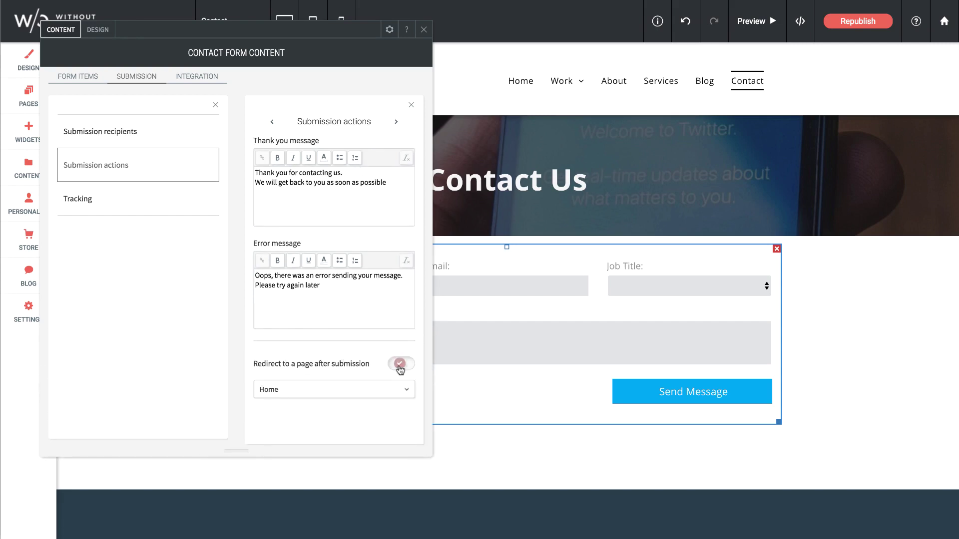
click(400, 370)
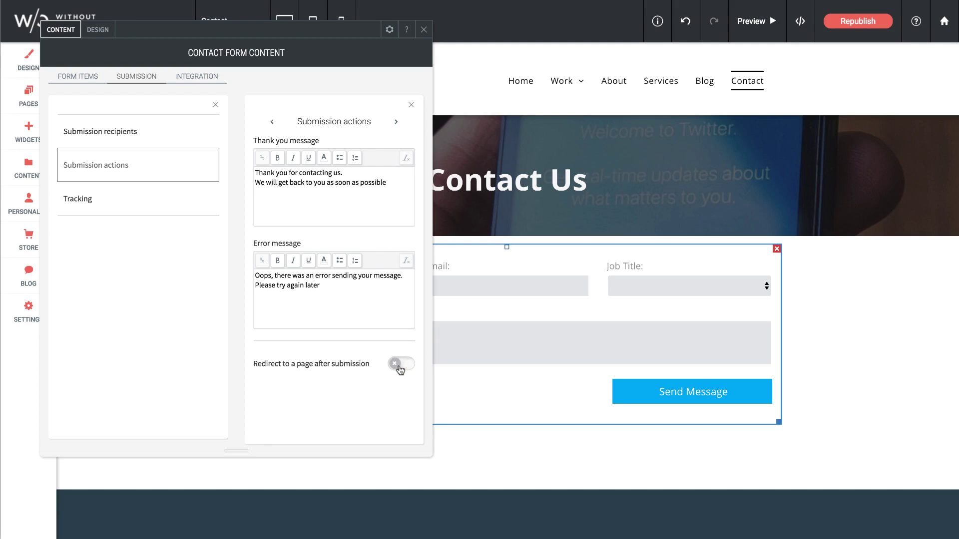
click(76, 200)
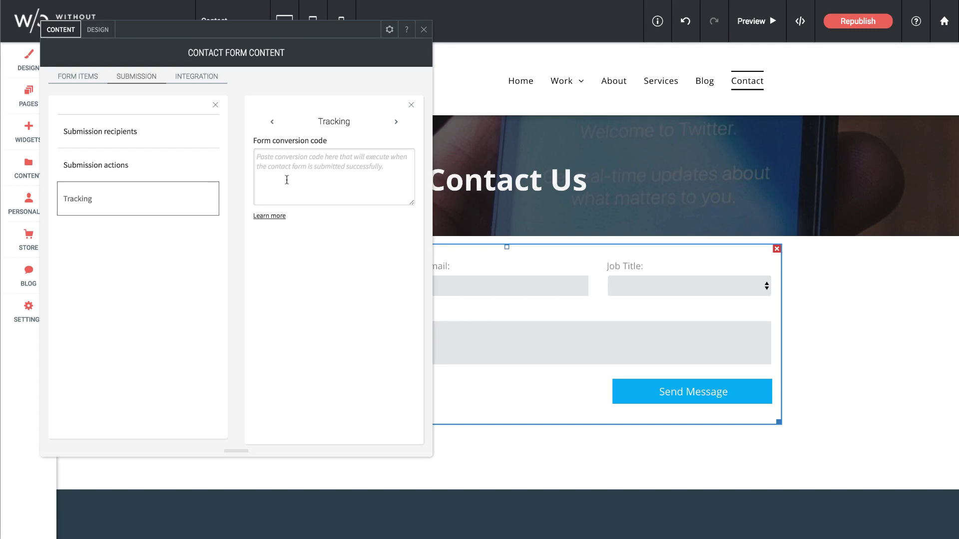
Review the form's third-party integration settings for Google Sheets, MailChimp and Webhooks
click(195, 77)
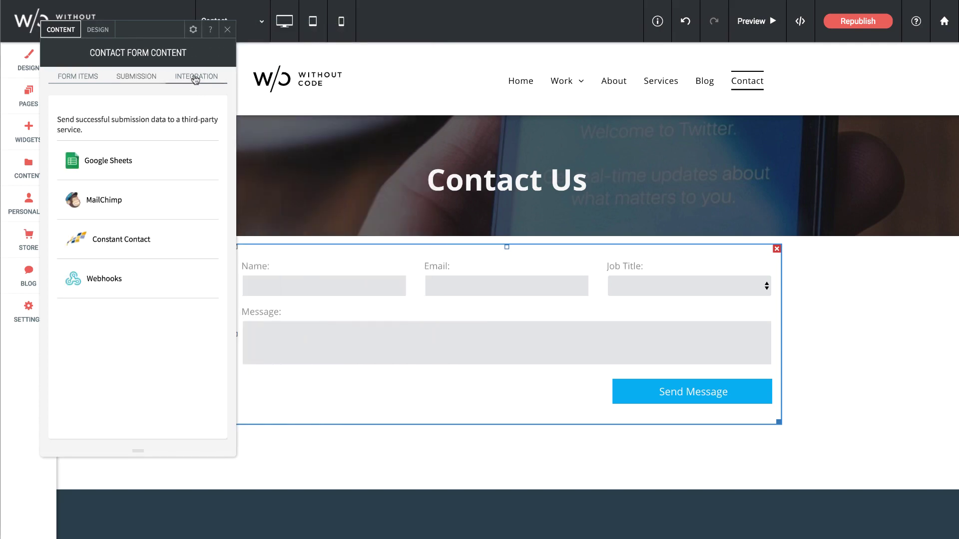
click(111, 169)
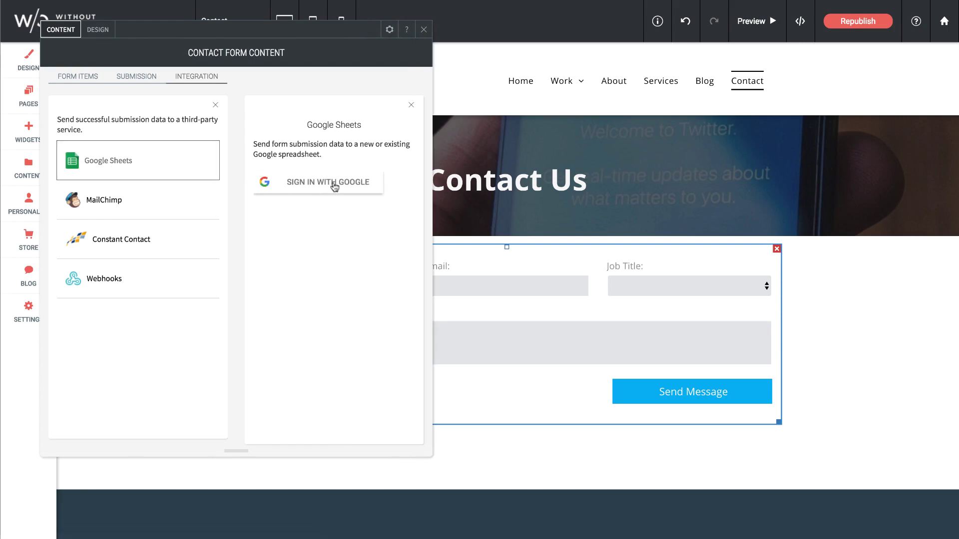
click(129, 195)
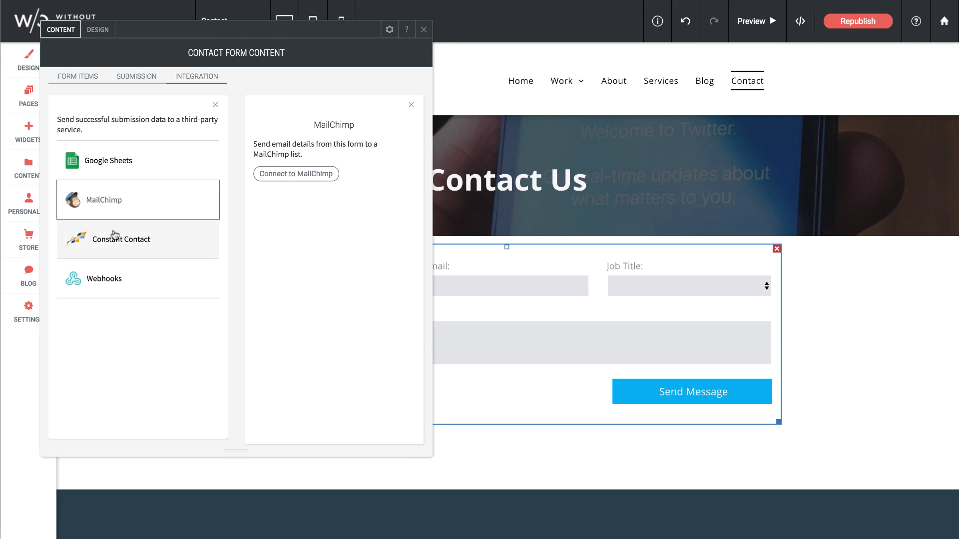
click(105, 294)
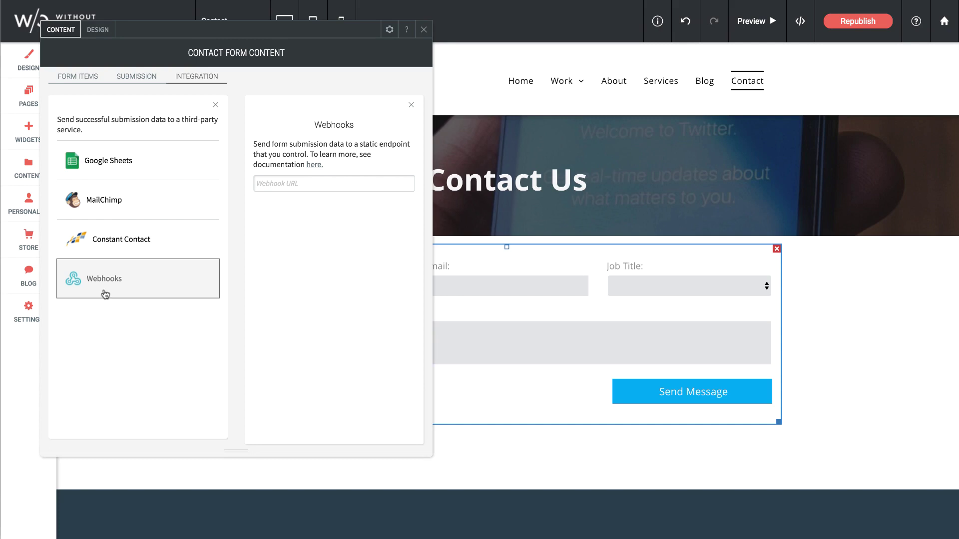
Add a new field to the contact form, place it directly above Message, and set its type to File attachment
click(81, 76)
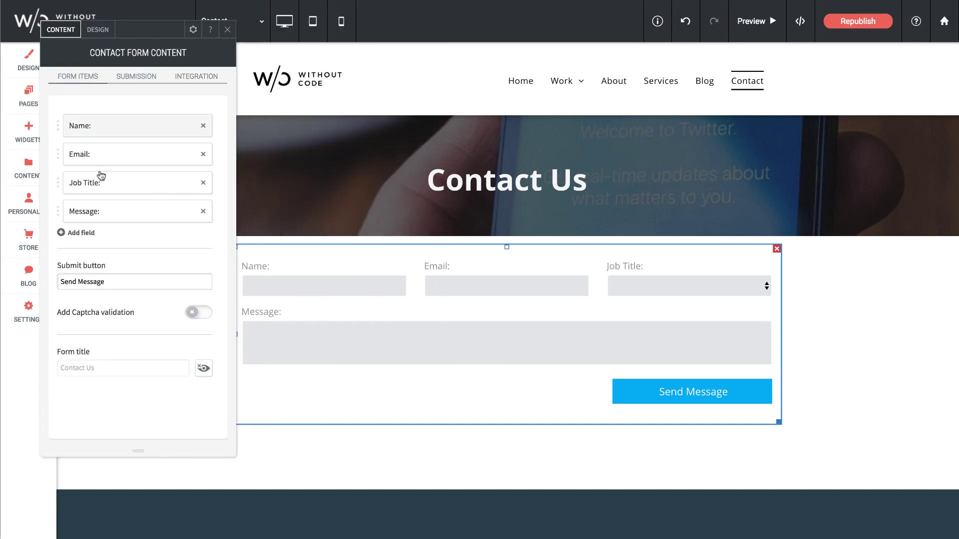
click(77, 233)
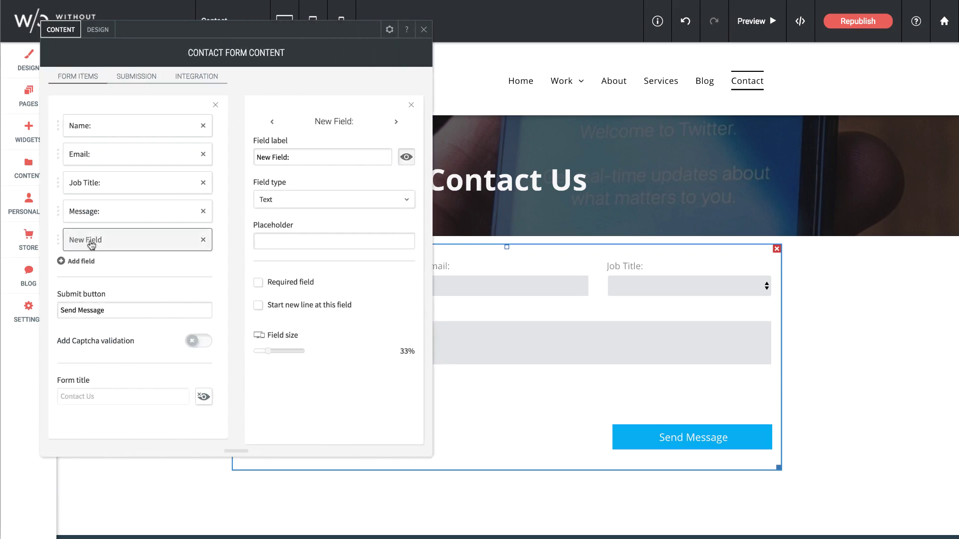
drag(89, 240, 87, 211)
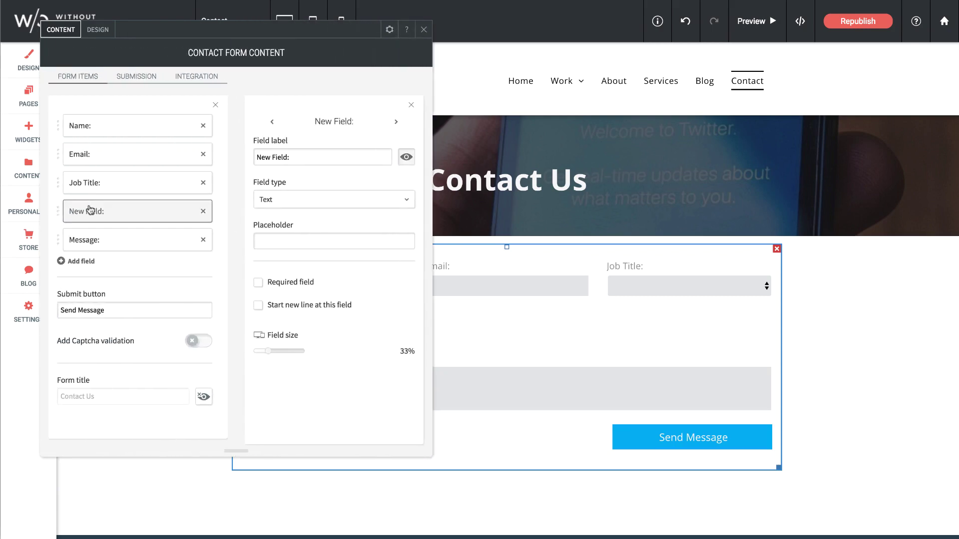
click(298, 201)
click(287, 299)
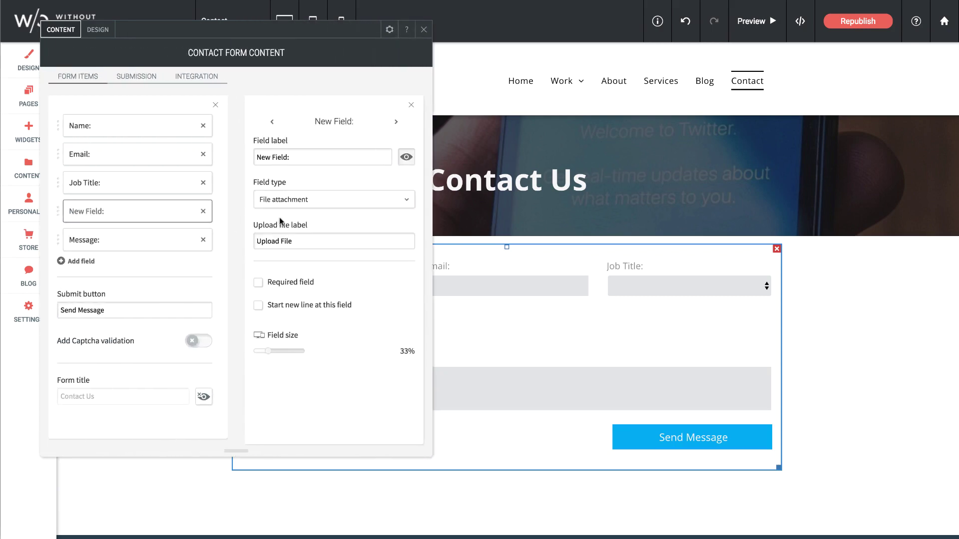
Hide the file attachment field's label and close the contact form's settings
drag(260, 31, 760, 53)
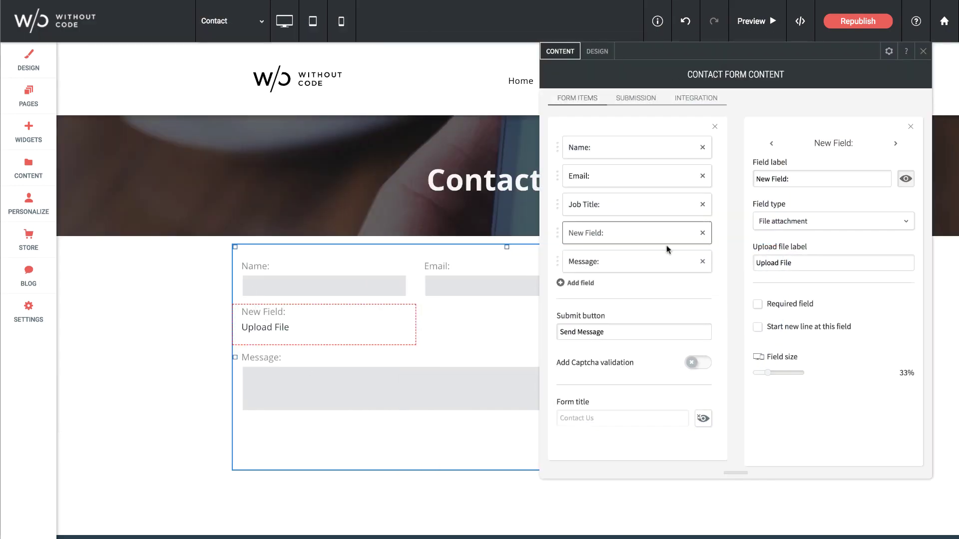
click(907, 183)
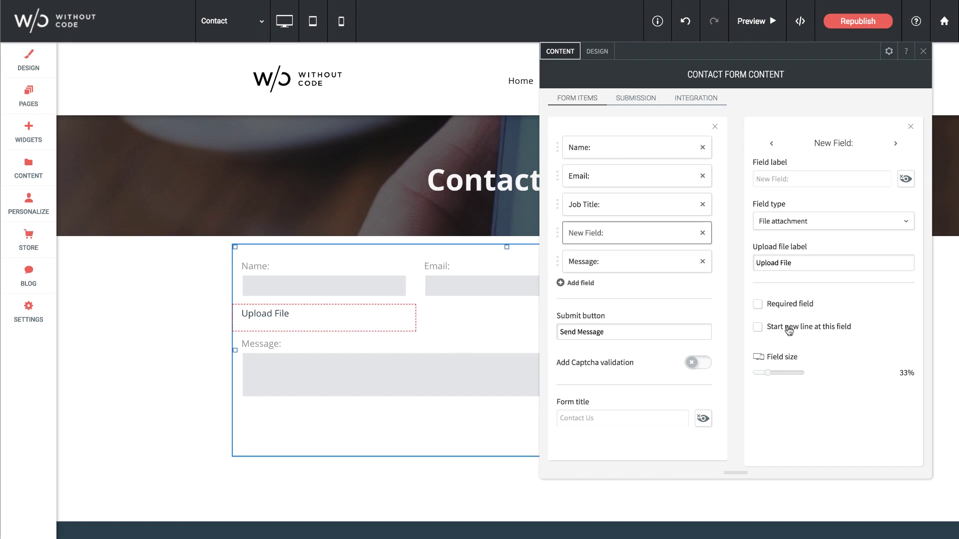
click(922, 52)
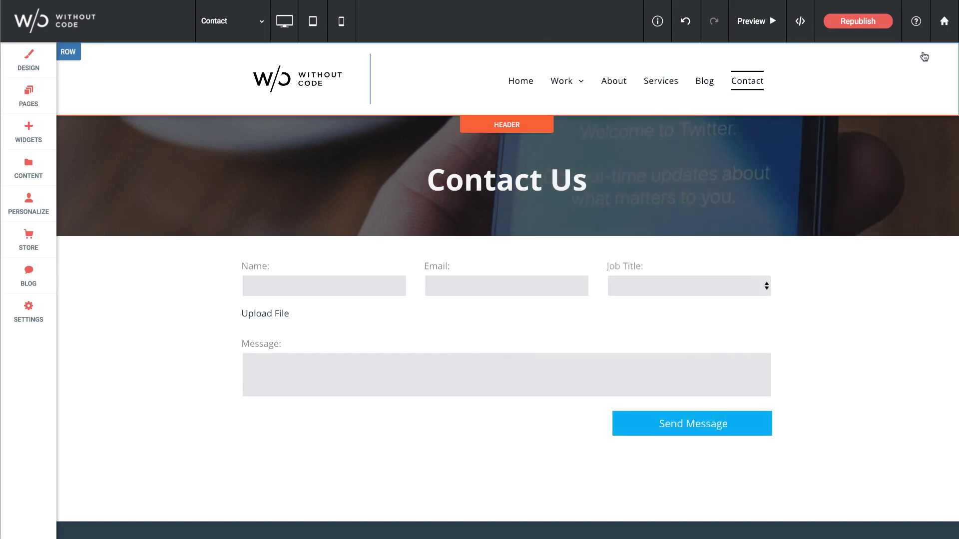
Preview the Contact page, check the Upload File dialog's Dropbox, Google Drive and Gmail sources, and return to the editor
click(757, 22)
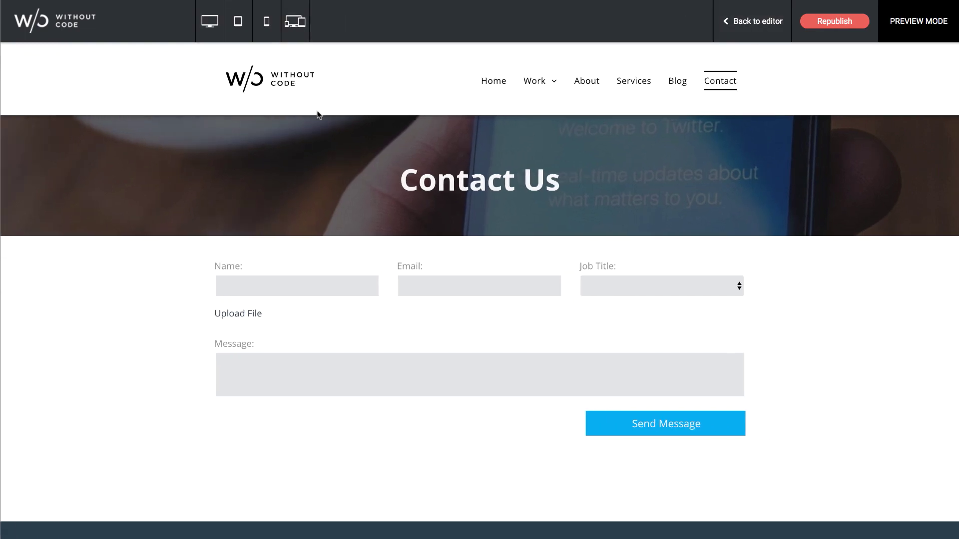
click(241, 316)
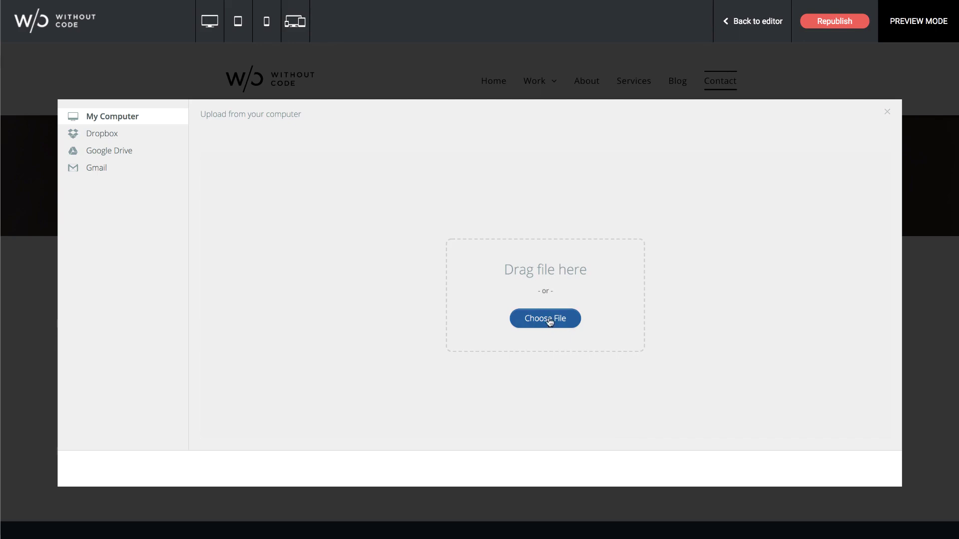
click(111, 135)
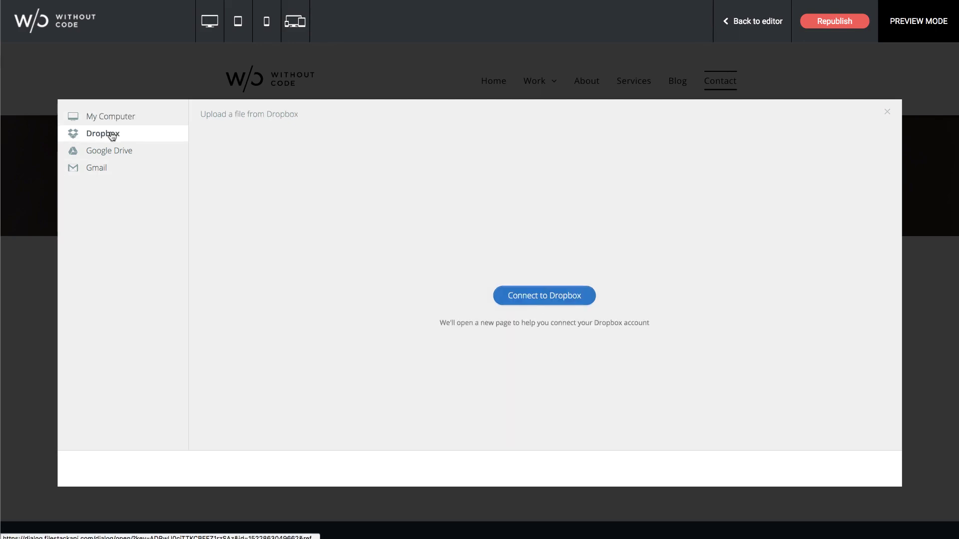
click(100, 153)
click(96, 171)
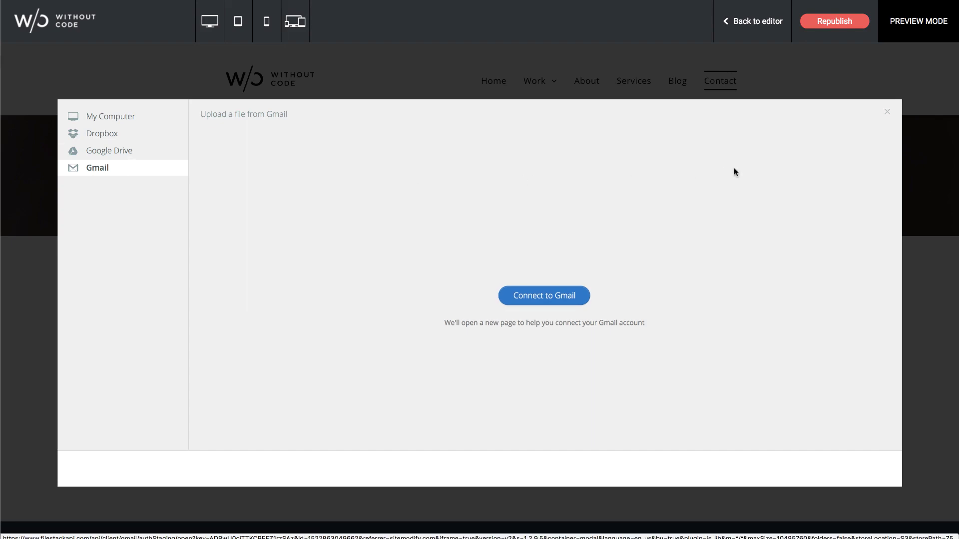
click(884, 114)
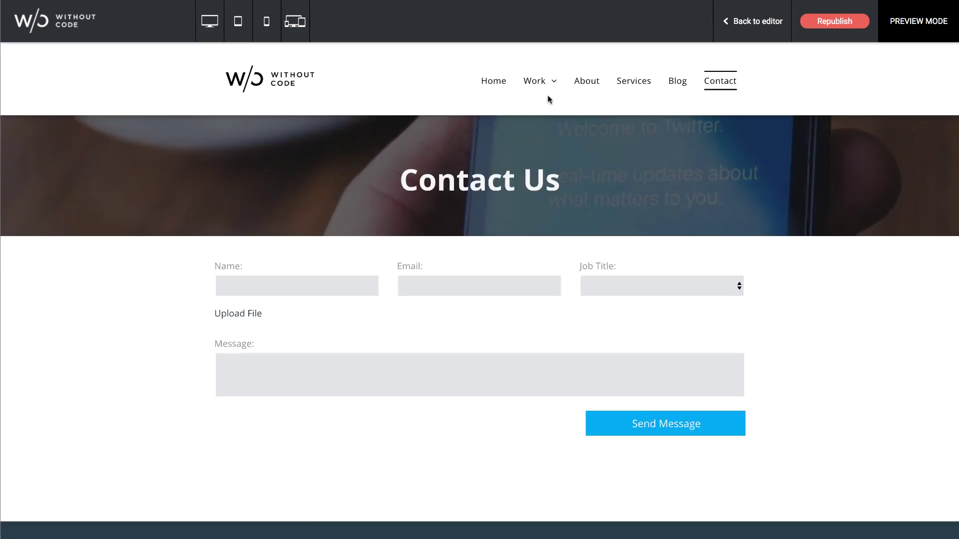
click(767, 17)
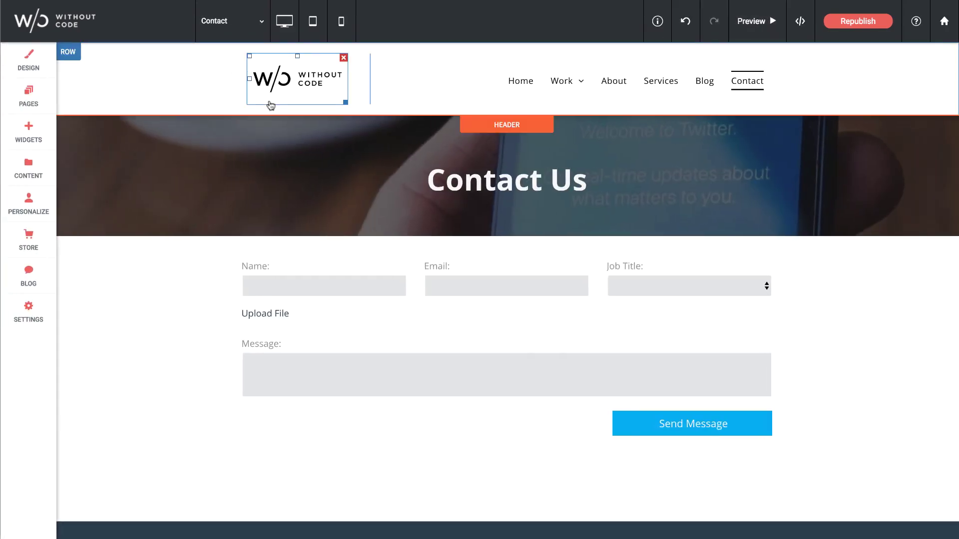
Change the contact form's design to the first layout, with stacked full-width outlined fields
click(357, 309)
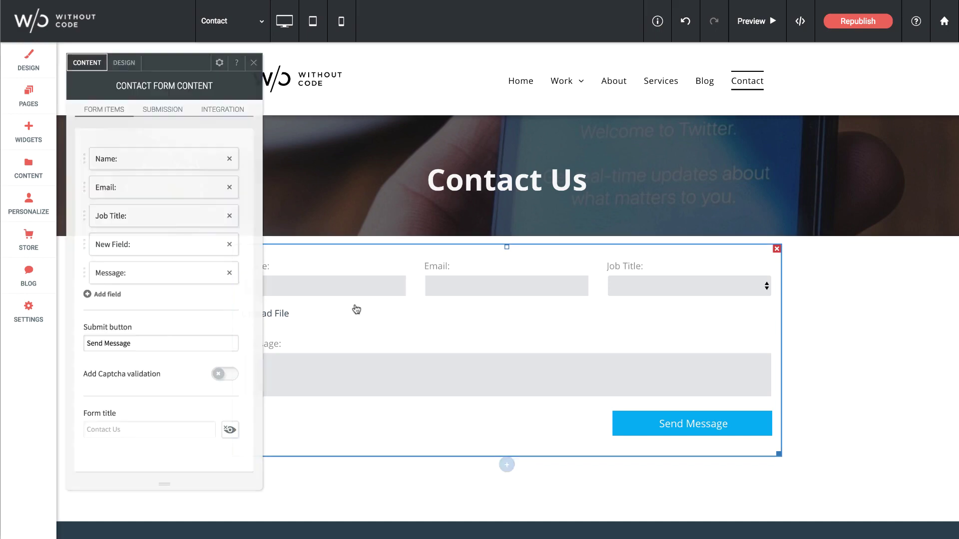
click(122, 62)
drag(160, 60, 116, 37)
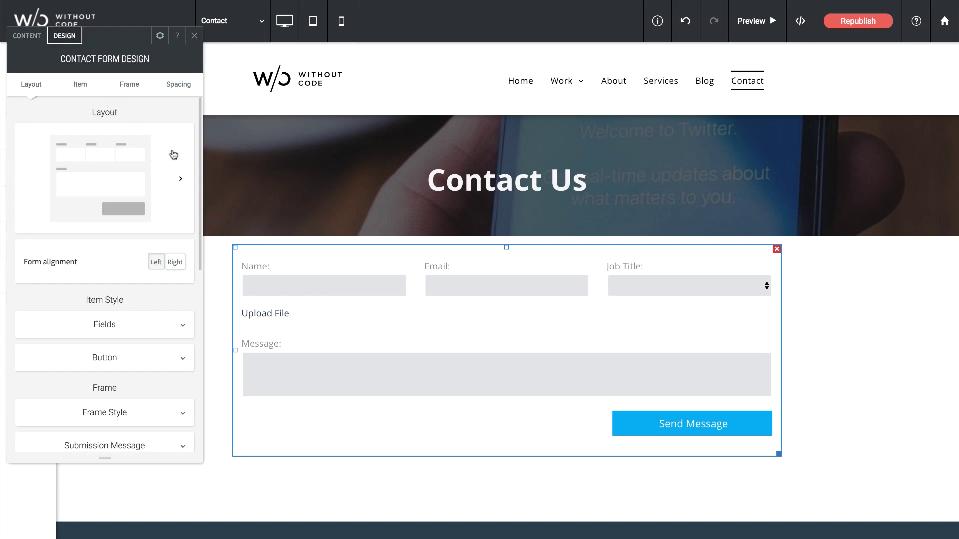
click(177, 181)
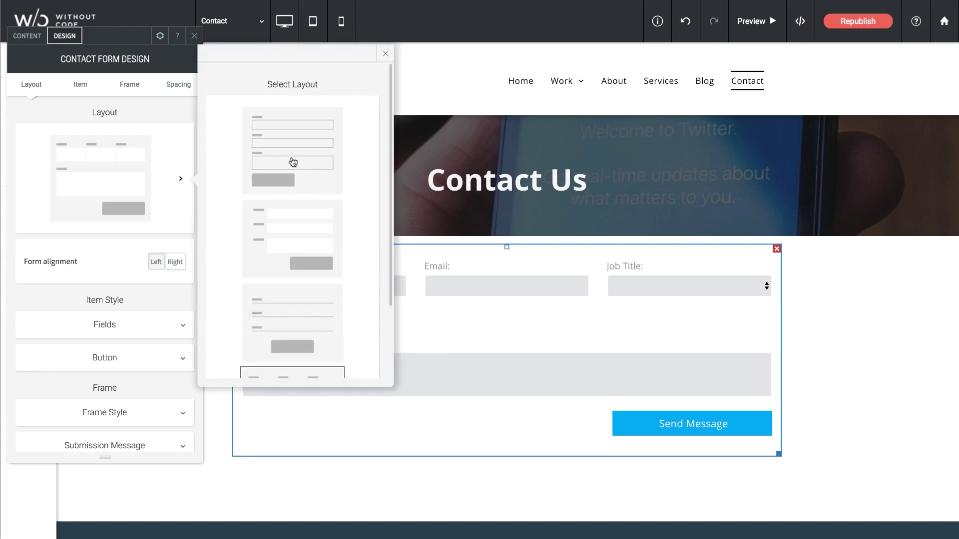
click(293, 161)
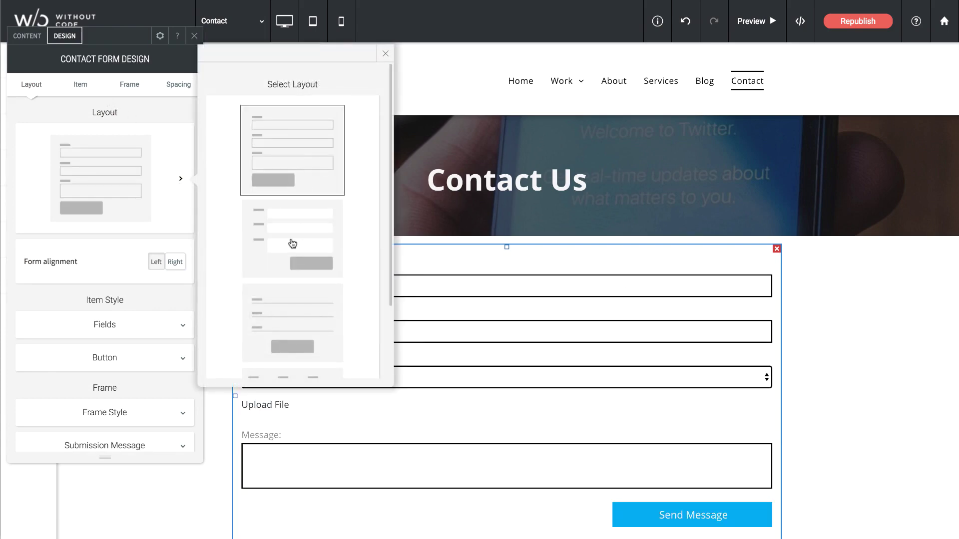
scroll(293, 244, down, 2)
scroll(297, 74, up, 2)
click(385, 53)
Set the background color of the contact form's fields to #f7f7f7
scroll(143, 173, down, 2)
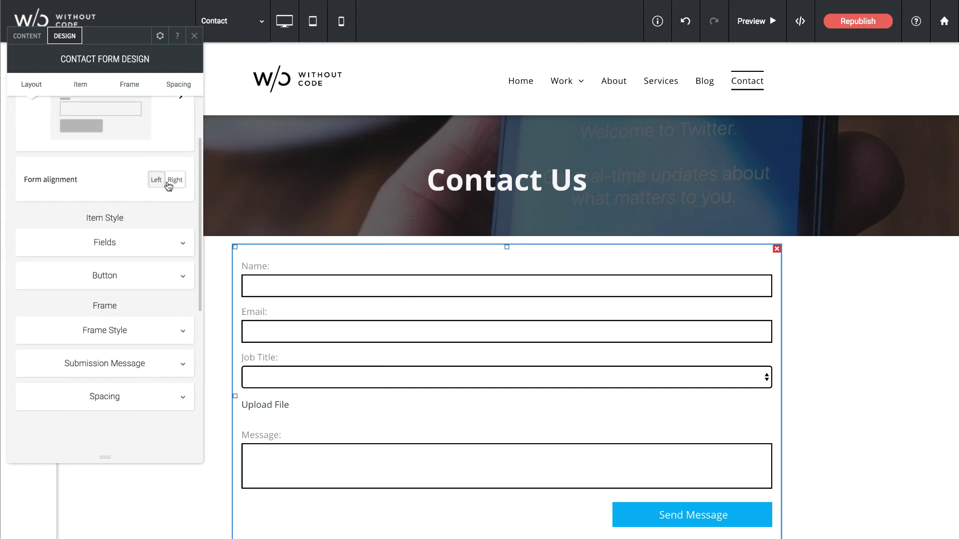
scroll(169, 186, down, 1)
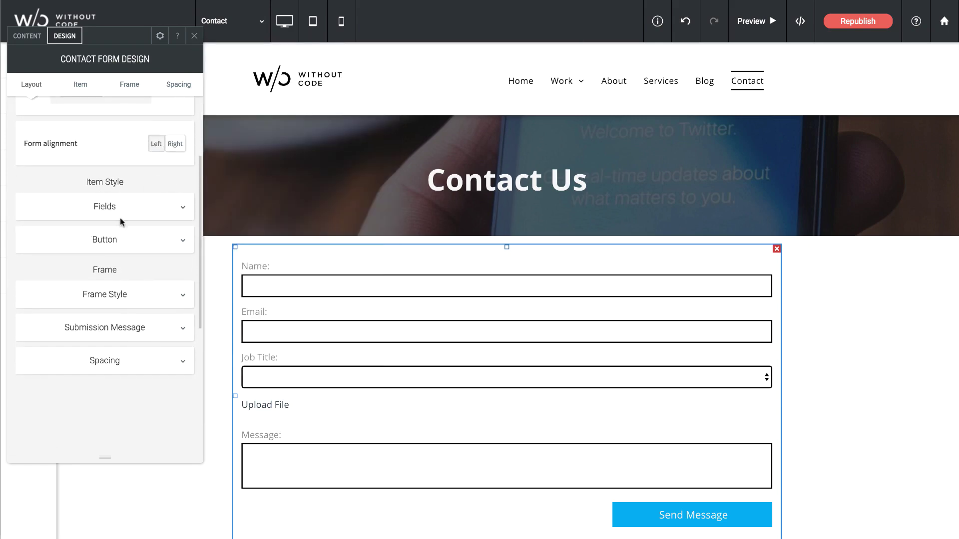
click(147, 215)
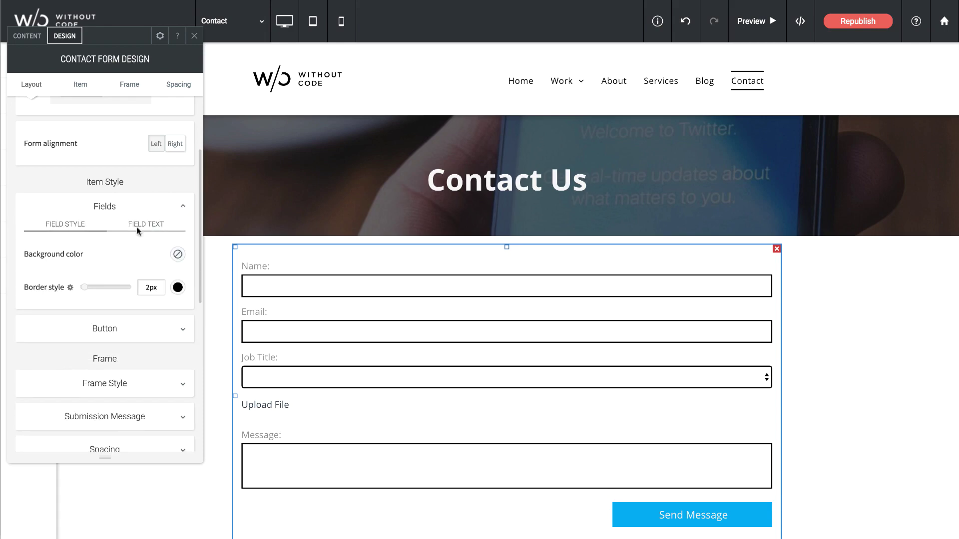
click(177, 254)
drag(229, 272, 215, 238)
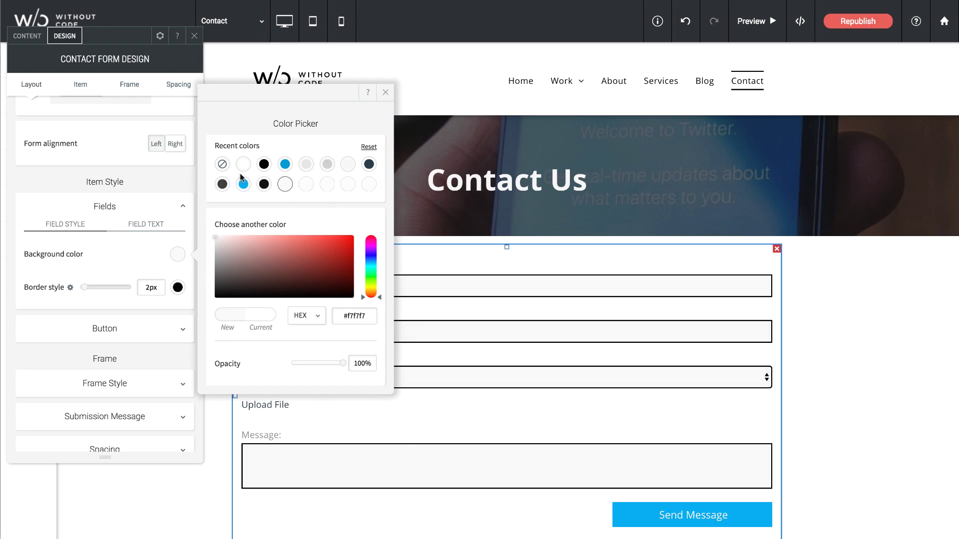
click(386, 93)
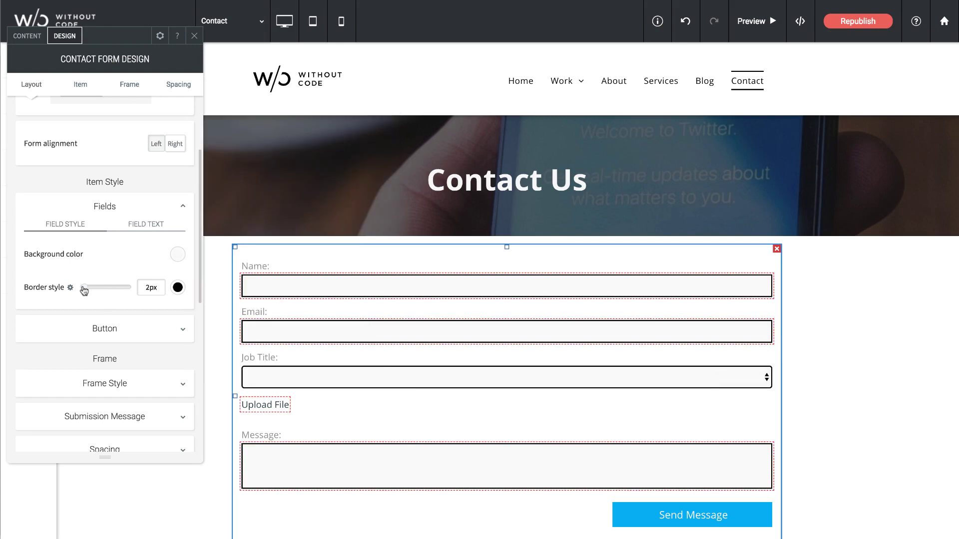
Resize the form's Send Message button to 928 px wide and 51 px high
click(107, 330)
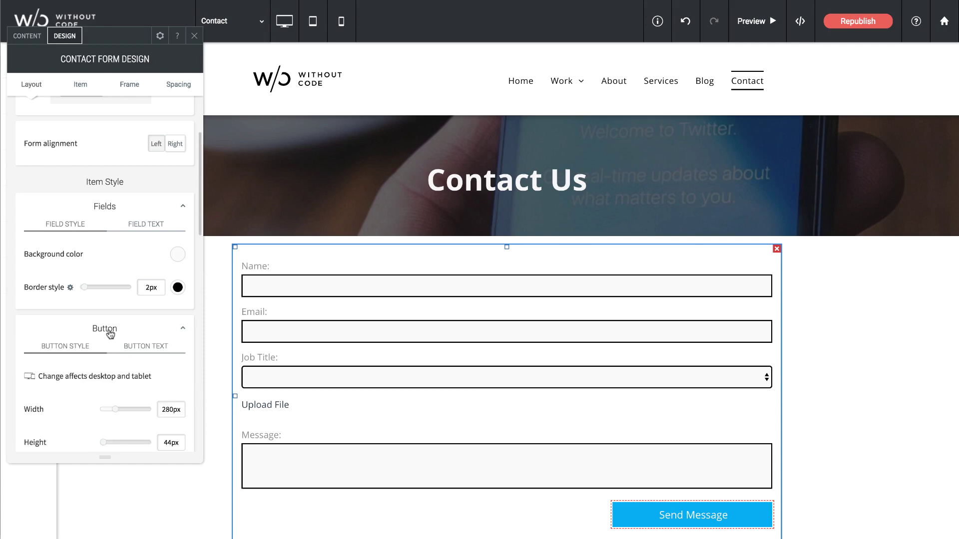
drag(102, 338, 108, 341)
drag(116, 304, 154, 306)
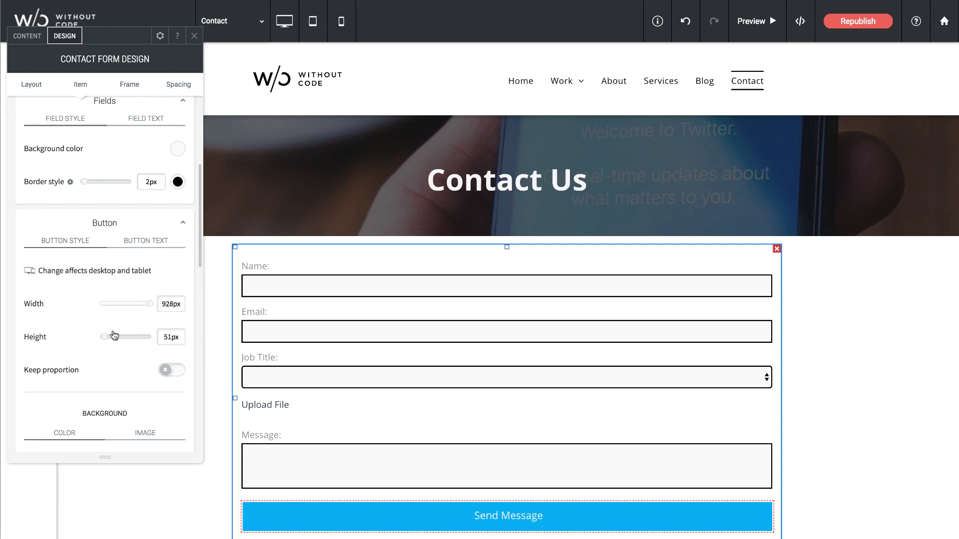
Review the button's additional design options and the submission message's text styling, and close the form's design settings
scroll(114, 335, down, 3)
scroll(116, 338, down, 4)
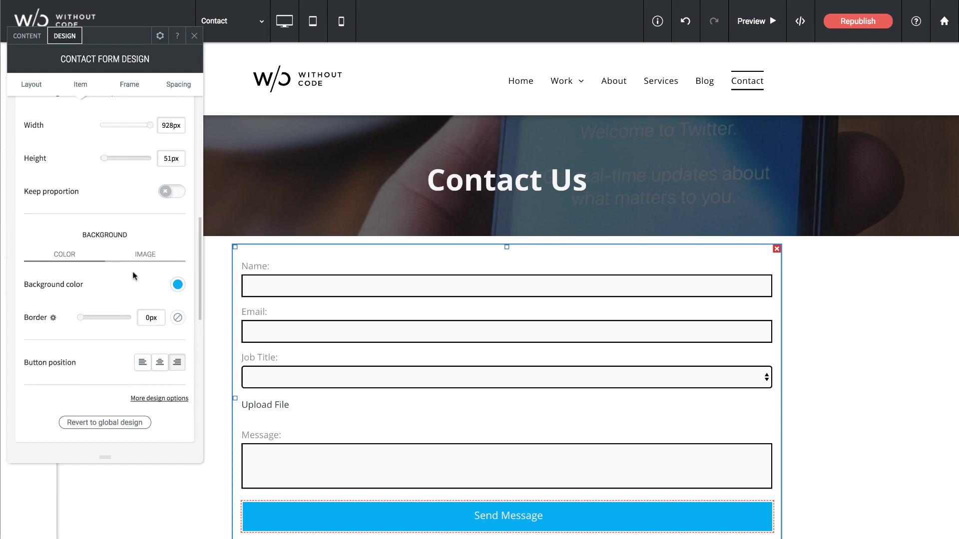
scroll(131, 291, down, 3)
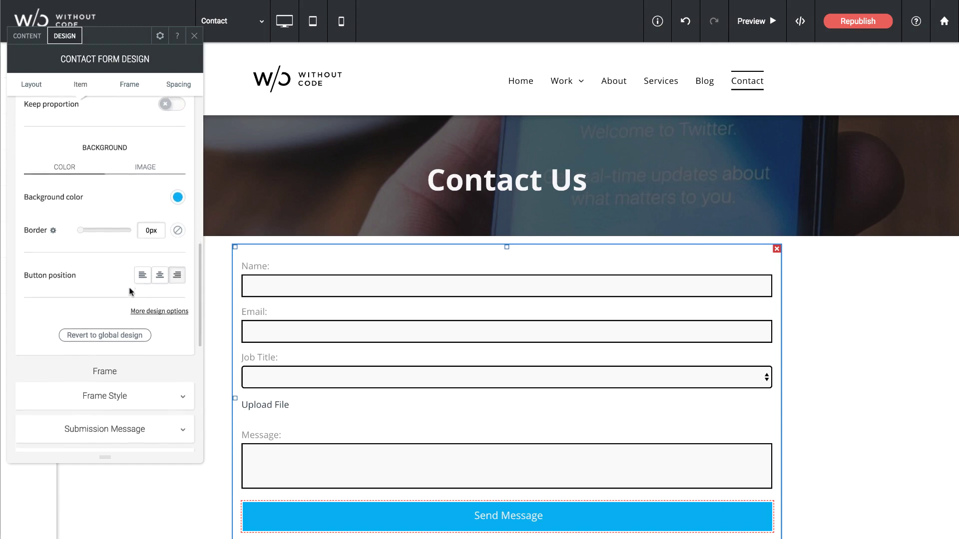
click(152, 303)
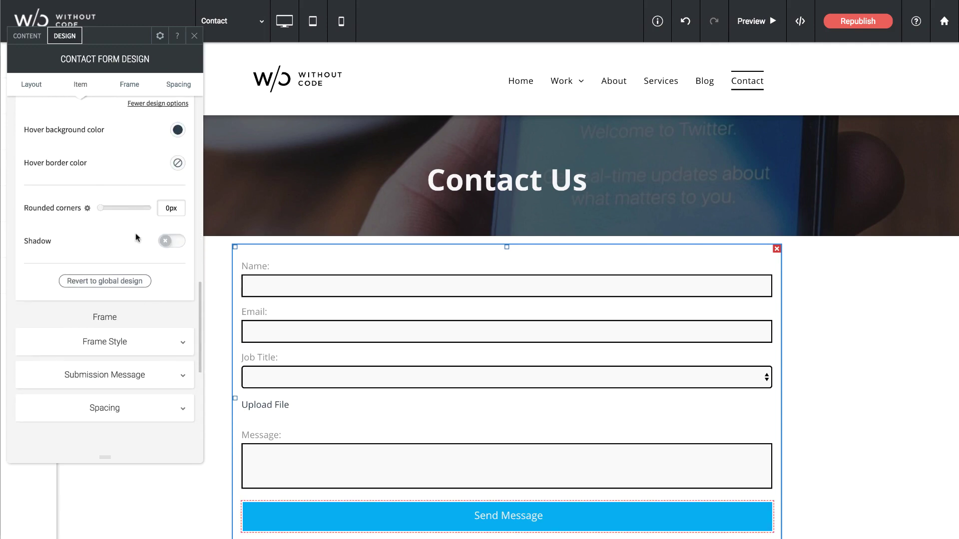
scroll(126, 322, up, 1)
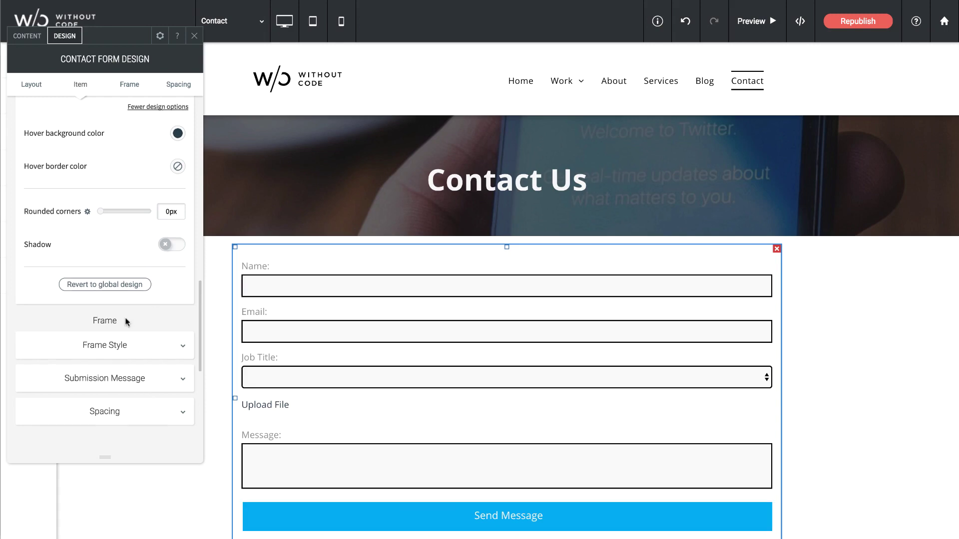
click(117, 382)
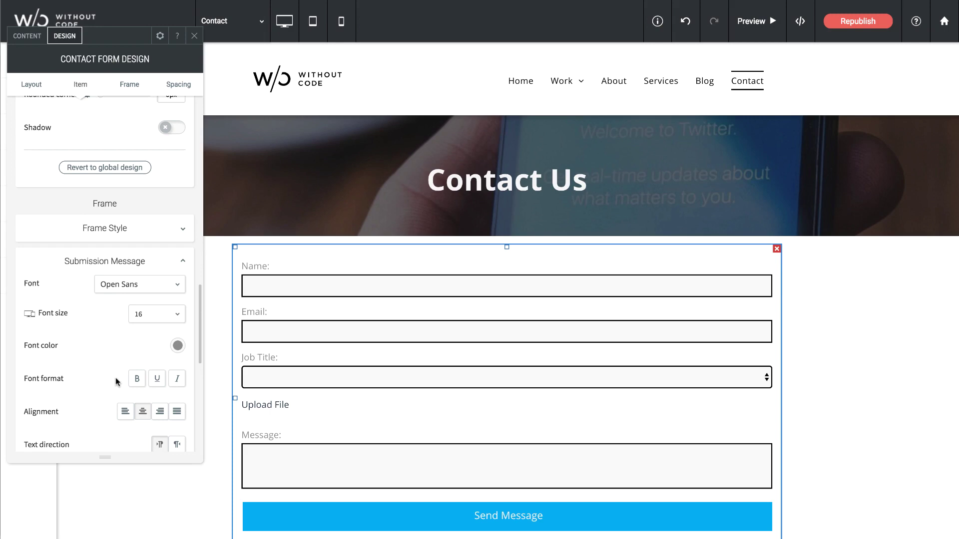
click(194, 36)
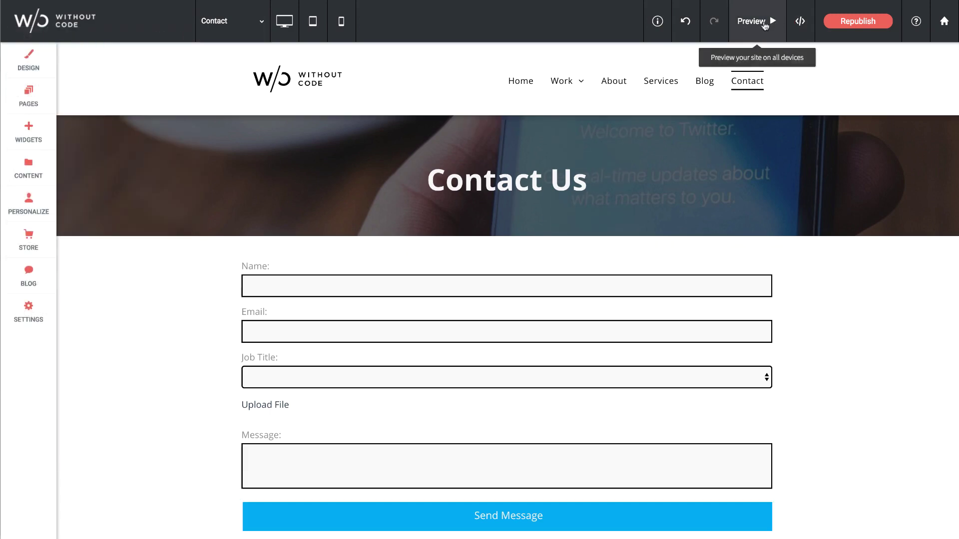
Preview the Contact page on tablet and phone, testing the Developer job title and the file upload dialog on the tablet
click(753, 21)
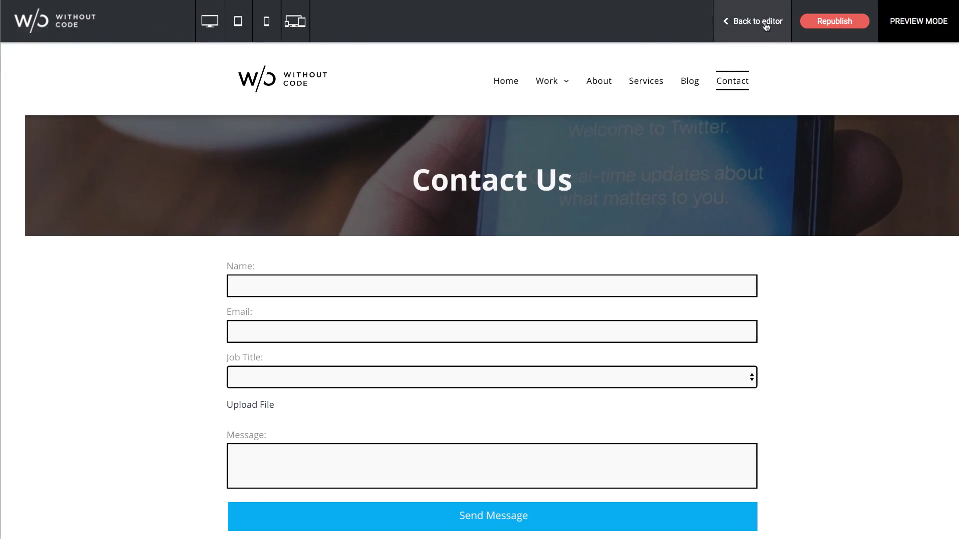
click(238, 23)
scroll(478, 112, down, 3)
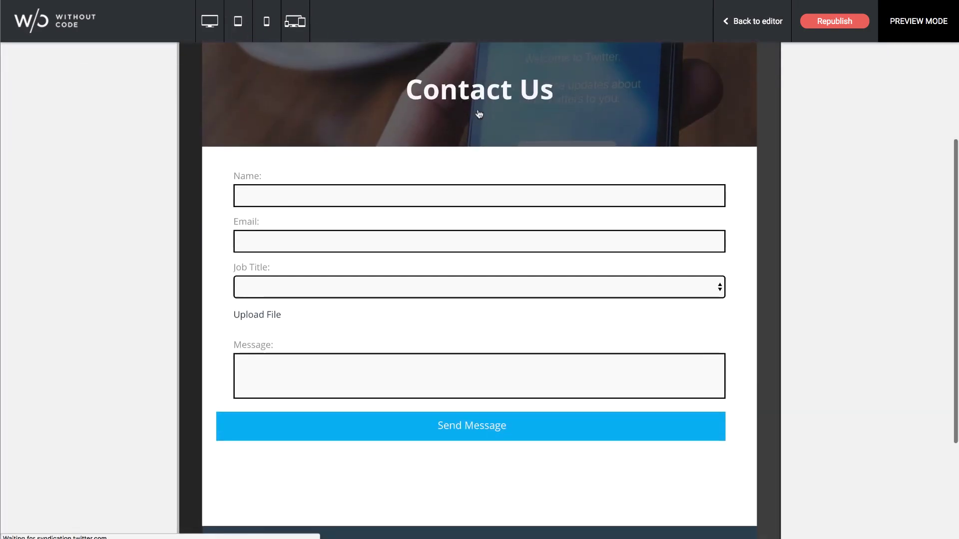
click(458, 289)
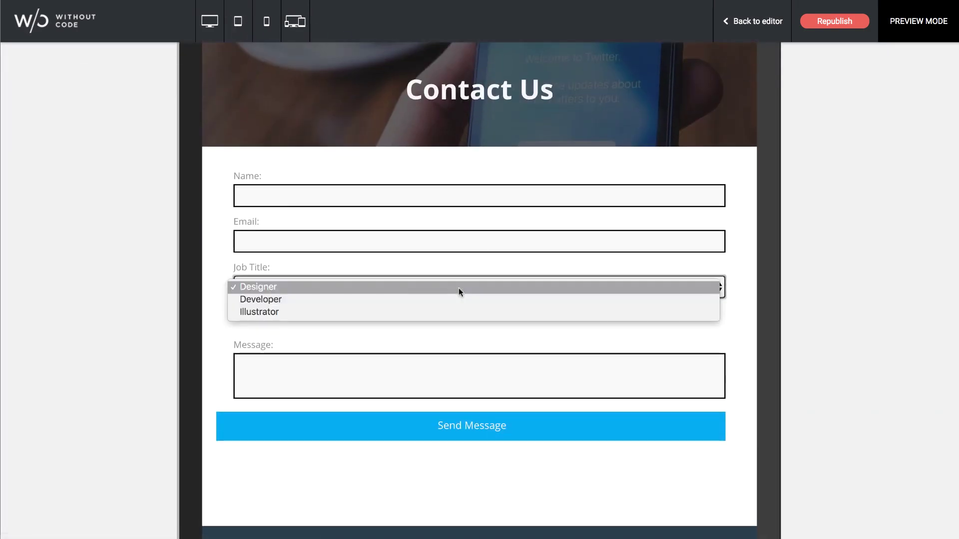
click(435, 298)
click(260, 316)
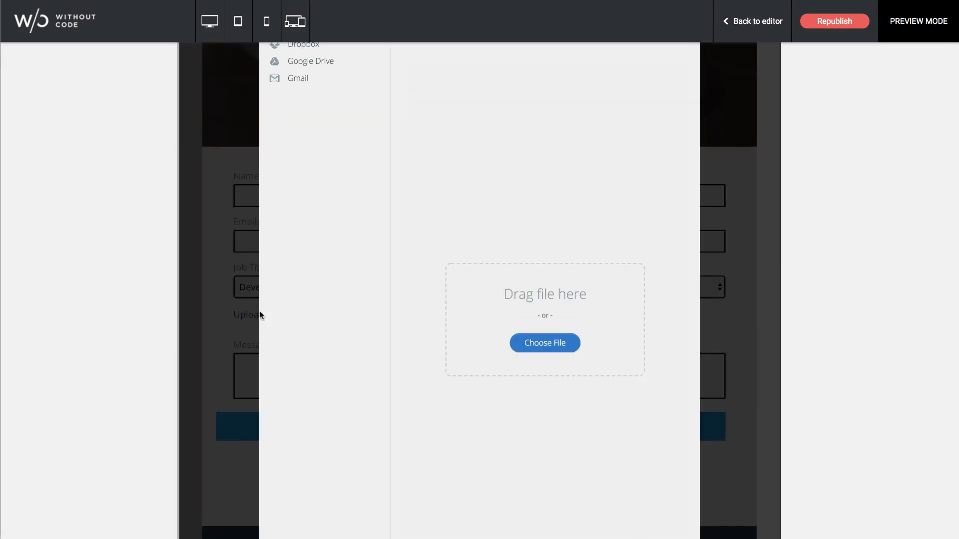
click(748, 276)
scroll(381, 210, up, 4)
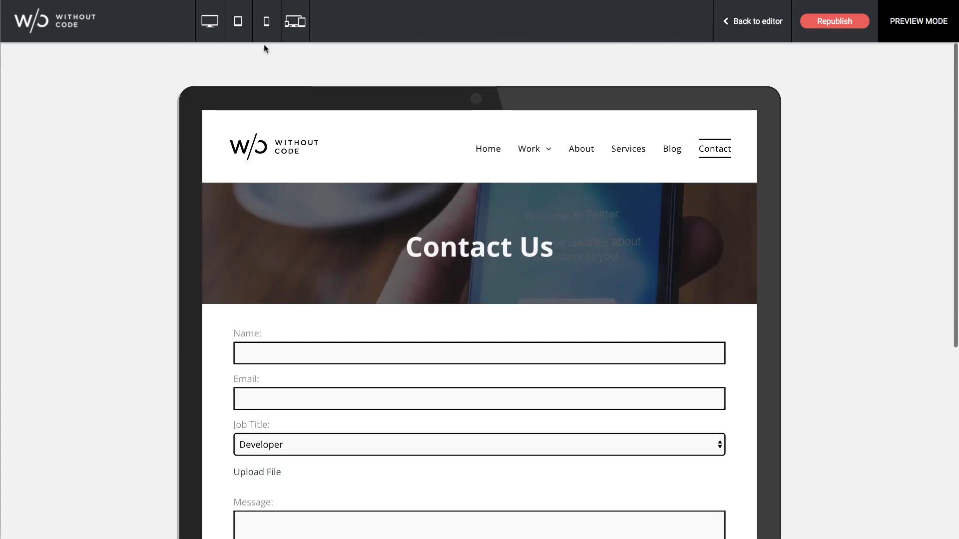
click(266, 23)
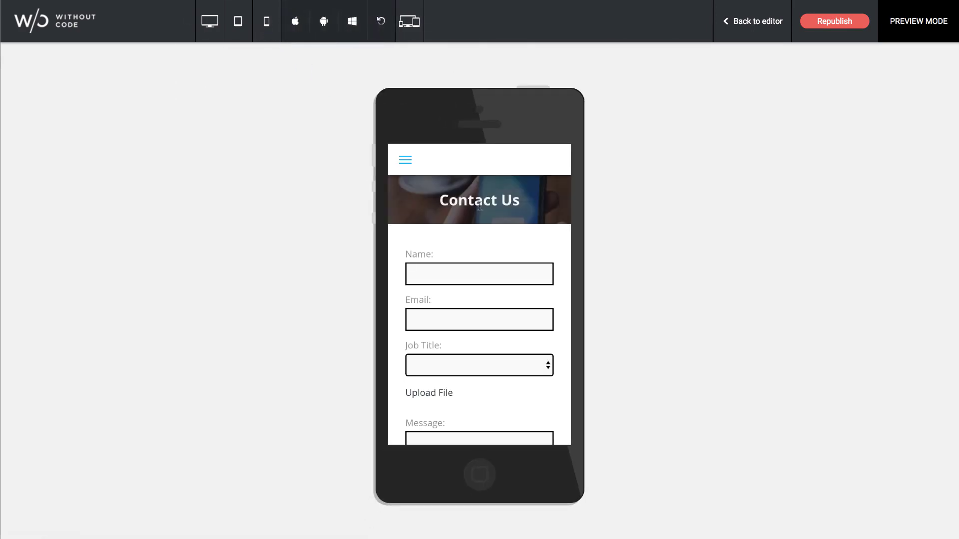
scroll(479, 207, down, 3)
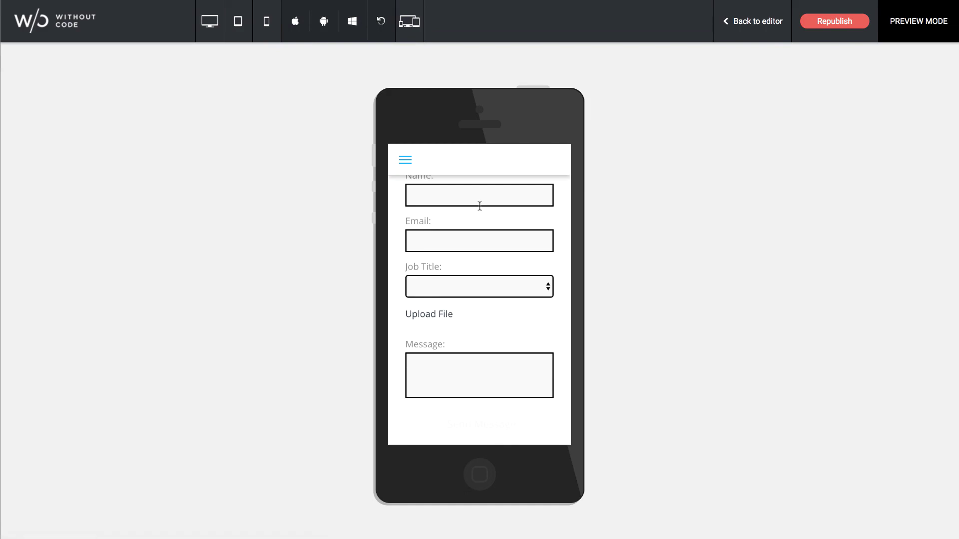